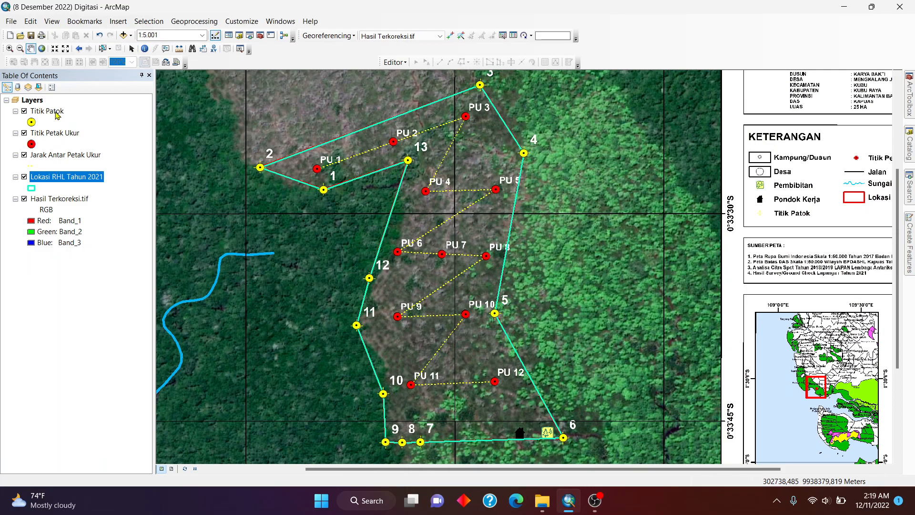
# - Open the attribute table of the Titik Patok layer
pyautogui.rightClick(56, 114)
pyautogui.click(83, 143)
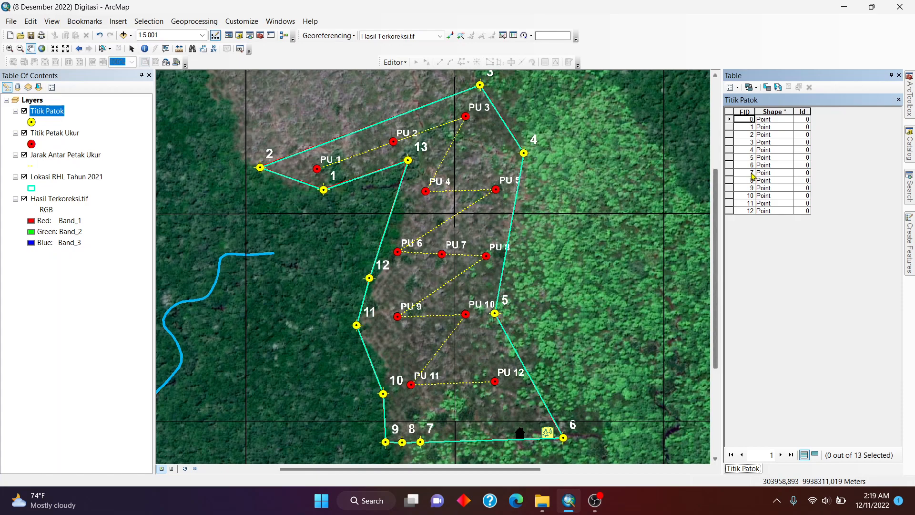
pyautogui.rightClick(49, 115)
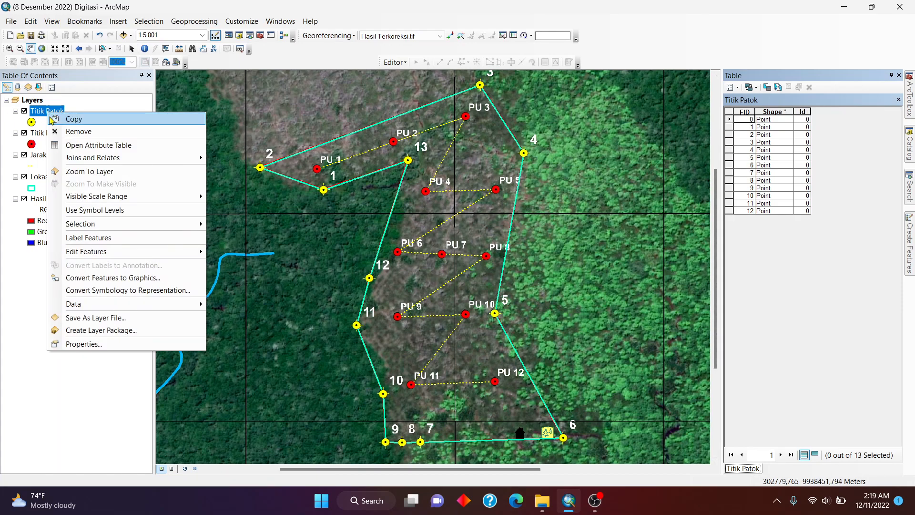
pyautogui.click(82, 146)
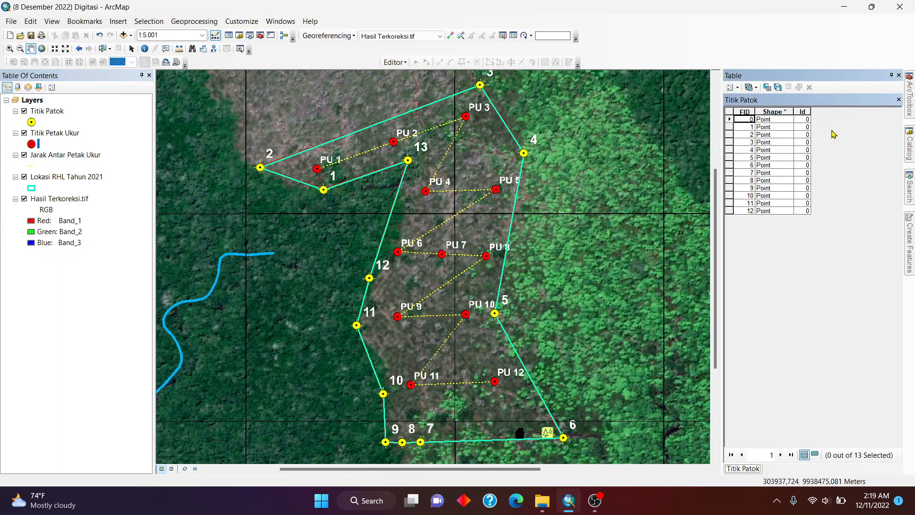
pyautogui.click(737, 88)
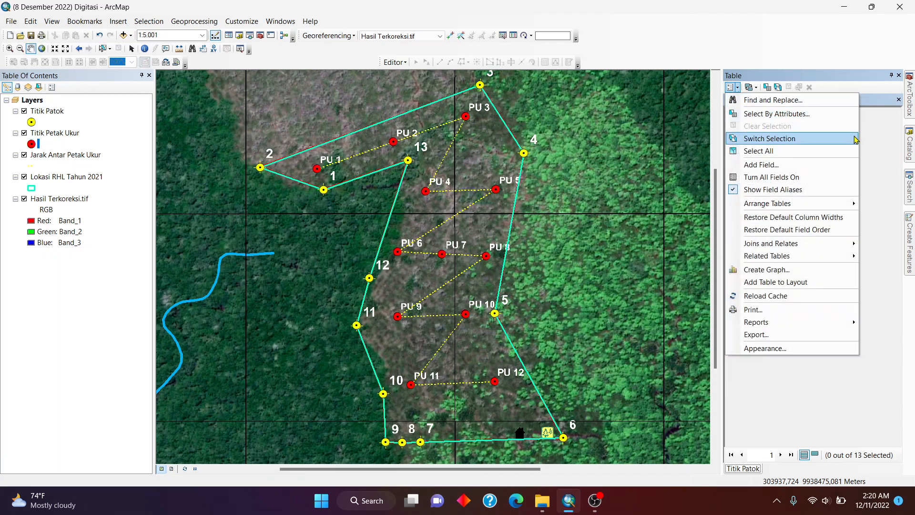
pyautogui.click(867, 145)
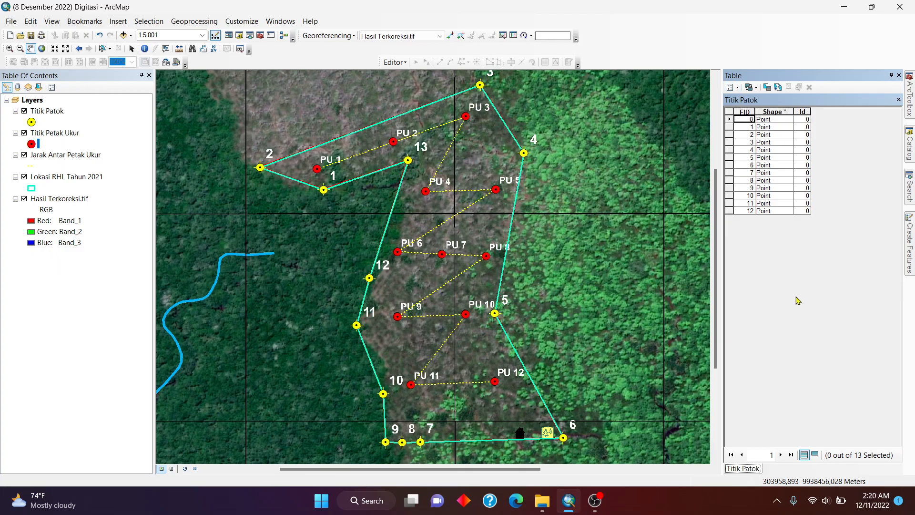
# - Add a Text field named Nomor with length 50 to the Titik Patok table and narrow its column
pyautogui.click(739, 89)
pyautogui.click(755, 164)
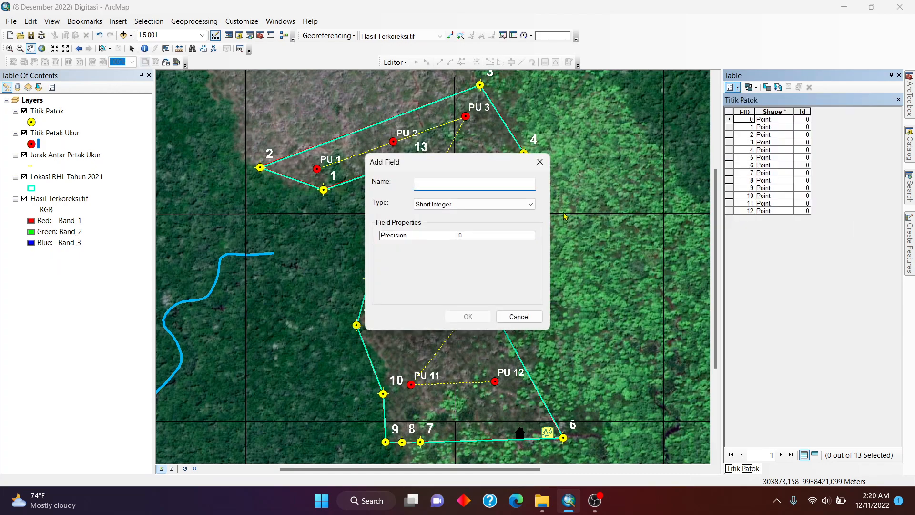
pyautogui.write('Nomor')
pyautogui.click(445, 205)
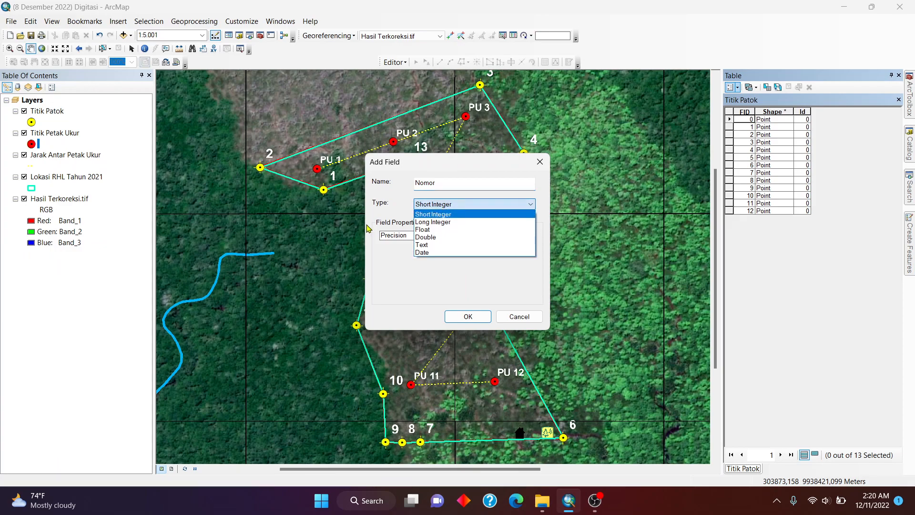
pyautogui.click(428, 244)
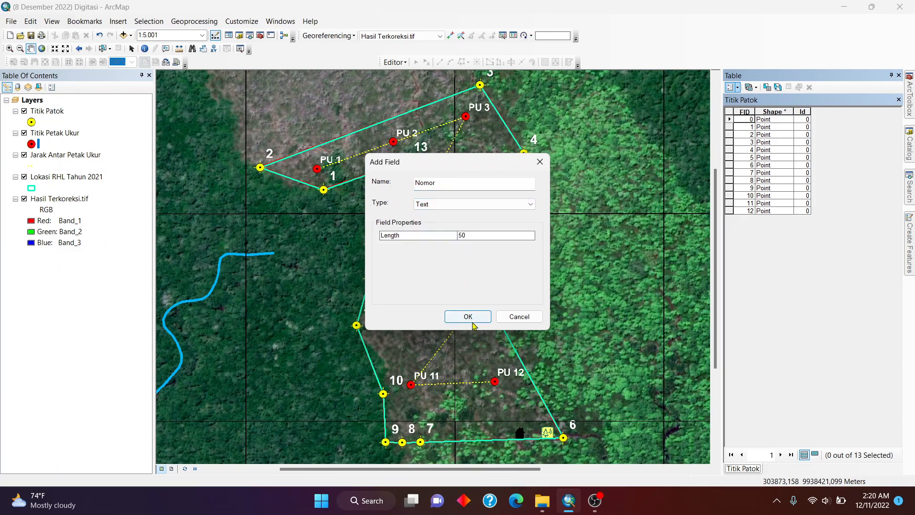
pyautogui.click(468, 315)
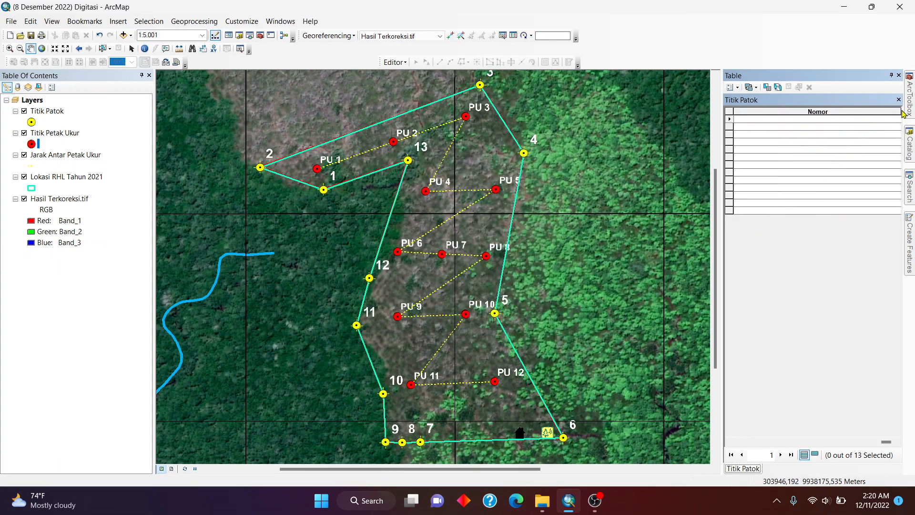
pyautogui.moveTo(900, 112); pyautogui.dragTo(768, 122)
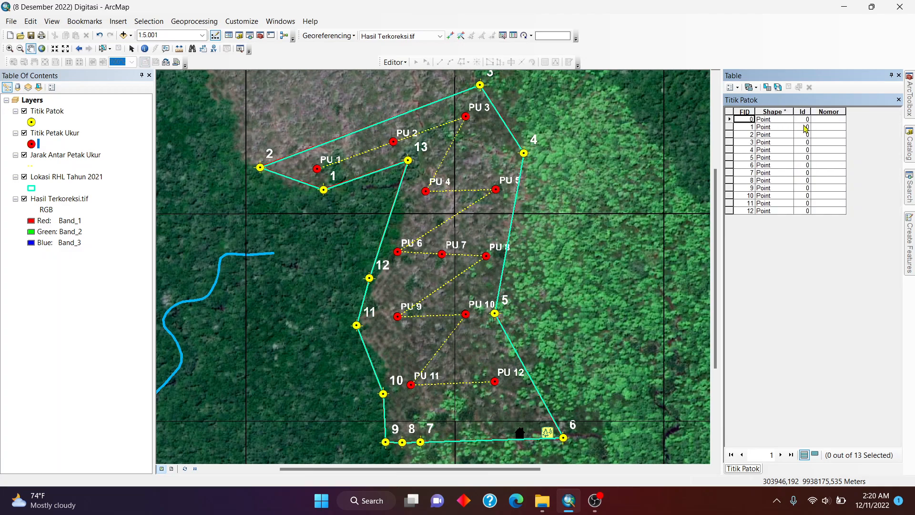
# - Fill the Nomor field with the Field Calculator expression [FID] + 1
pyautogui.rightClick(836, 111)
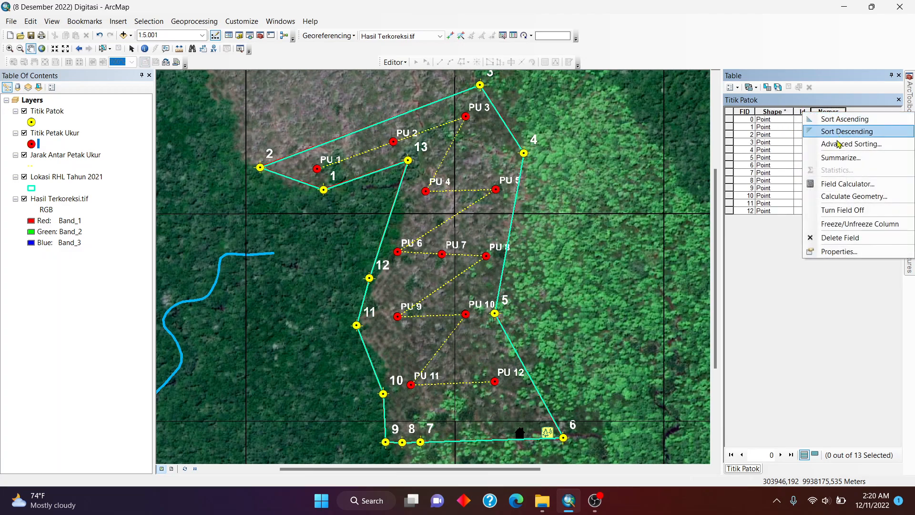
pyautogui.click(839, 184)
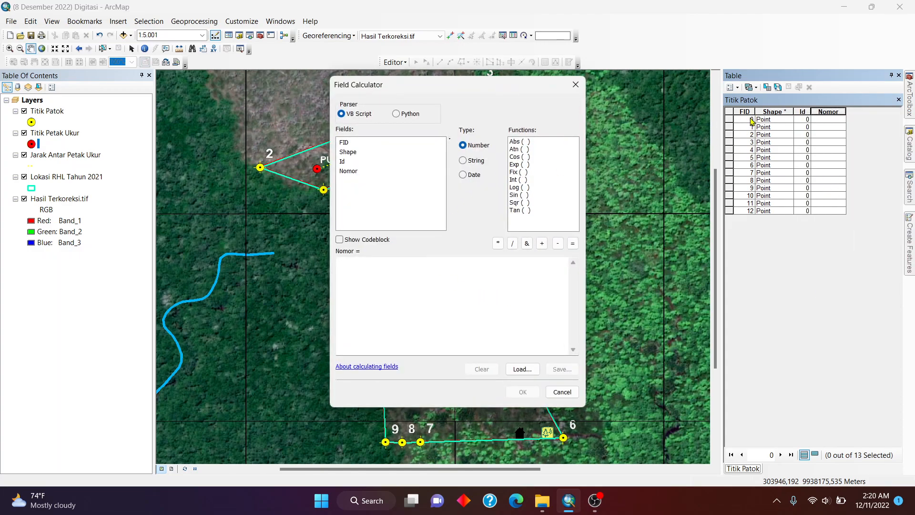
pyautogui.doubleClick(344, 143)
pyautogui.click(542, 243)
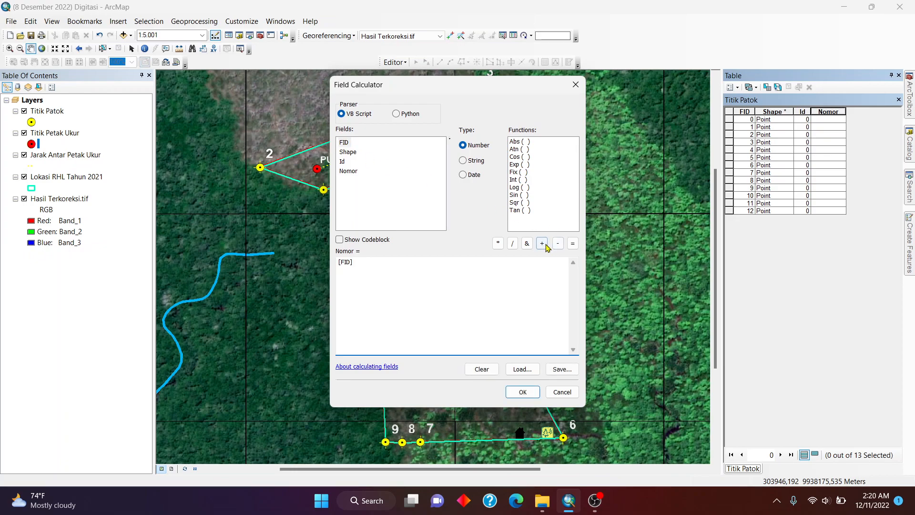
pyautogui.write('1')
pyautogui.click(523, 392)
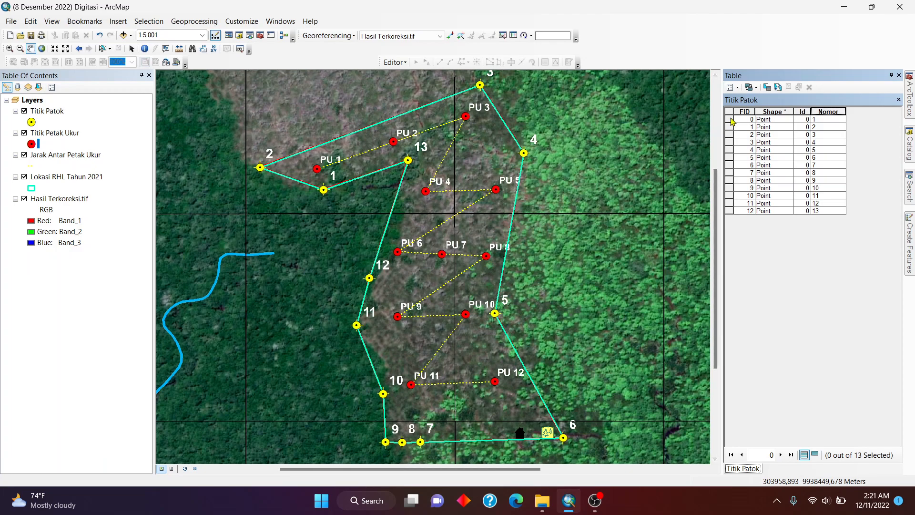
# - Select the records numbered 1 and 2 in turn to check them against their points on the map
pyautogui.click(730, 119)
pyautogui.click(730, 127)
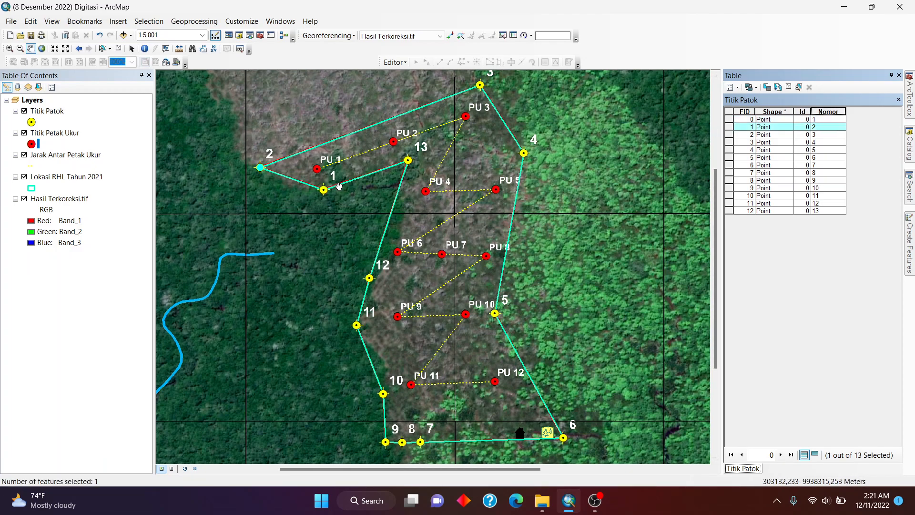
pyautogui.moveTo(424, 170); pyautogui.dragTo(432, 209)
pyautogui.moveTo(439, 245); pyautogui.dragTo(436, 226)
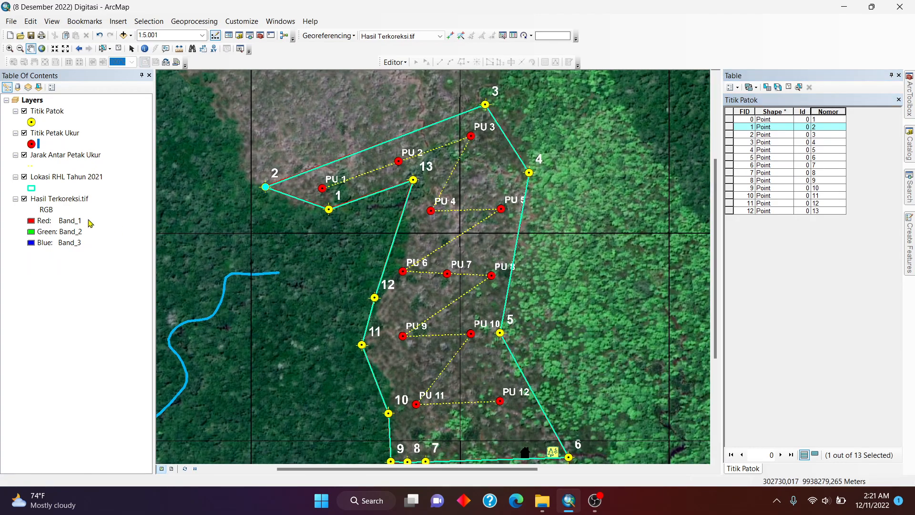
# - Toggle the Hasil Terkoreksi.tif raster off and on to compare its printed numbers with the digitized points, and clear the table selection
pyautogui.click(25, 199)
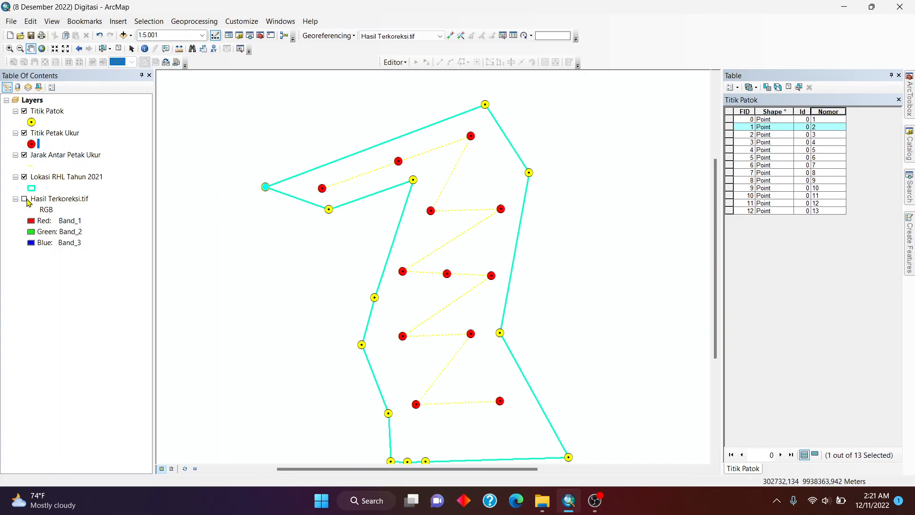
pyautogui.click(25, 199)
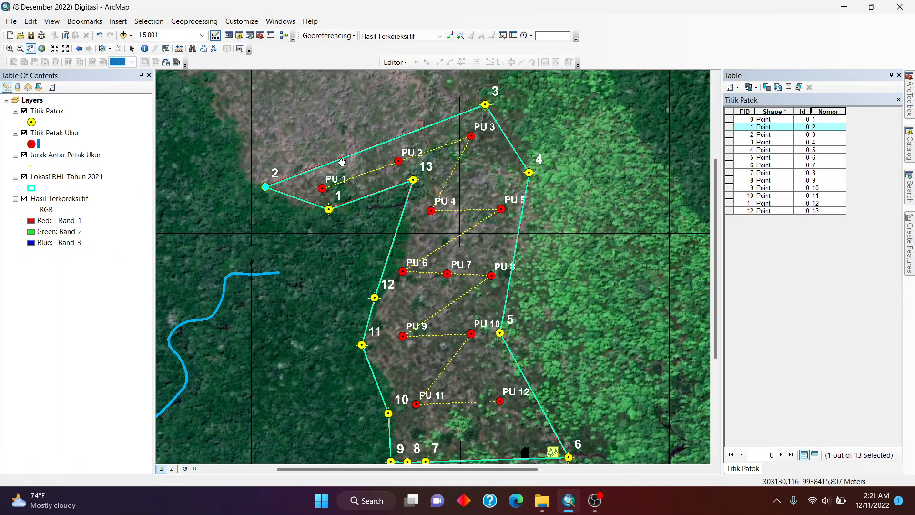
pyautogui.click(26, 199)
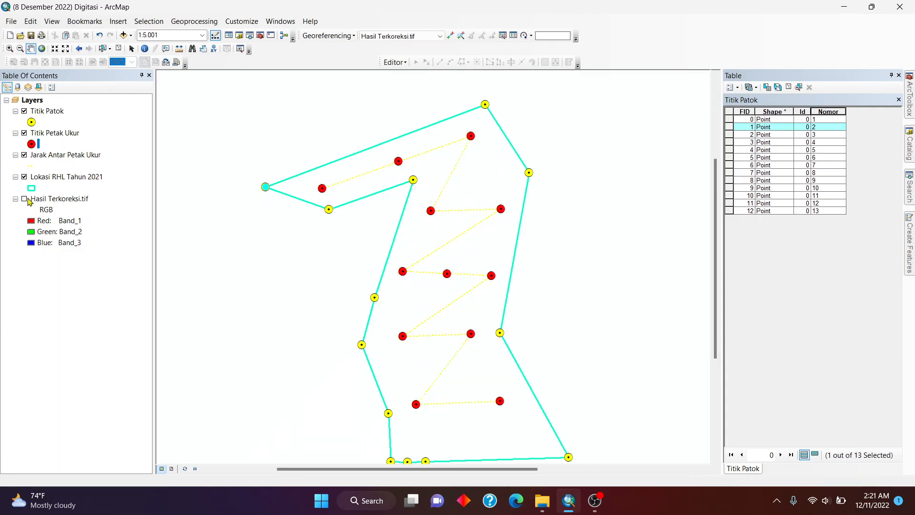
pyautogui.click(26, 200)
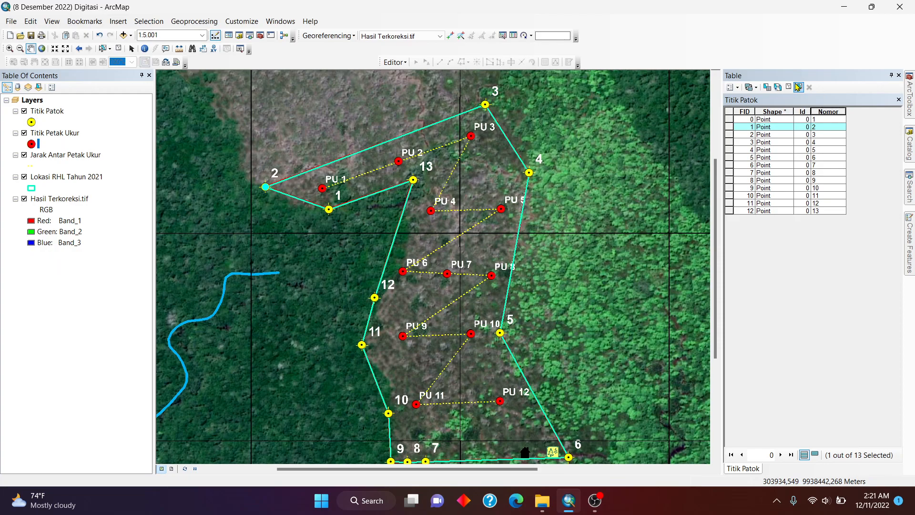
pyautogui.click(788, 88)
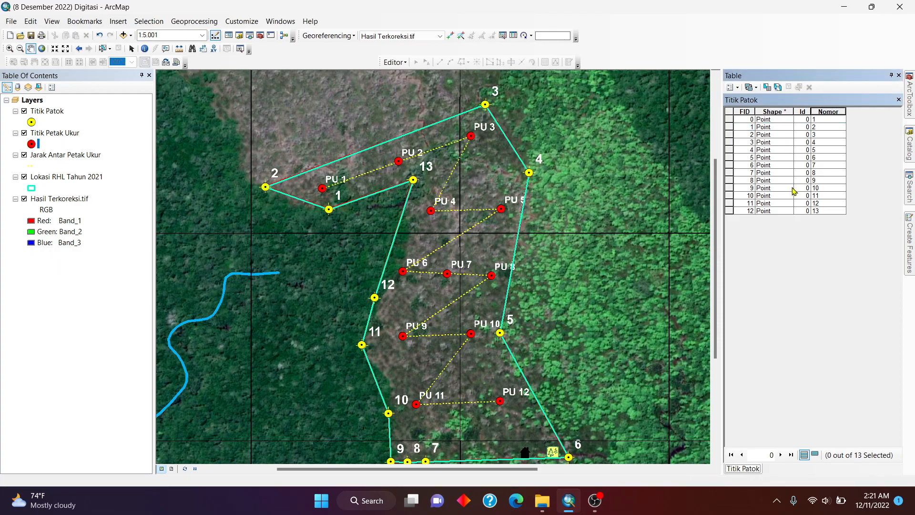
# - Add a Text field named X with length 50 to the Titik Patok table and narrow its column
pyautogui.click(738, 88)
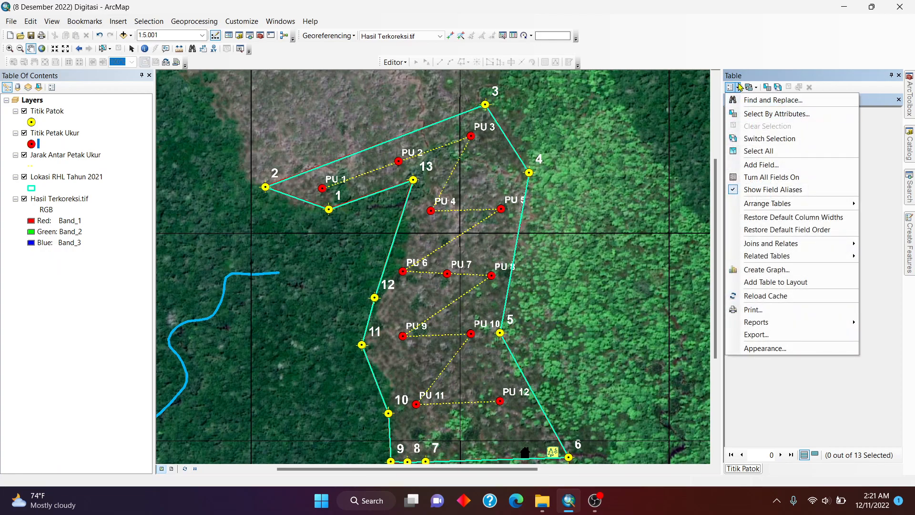
pyautogui.click(753, 168)
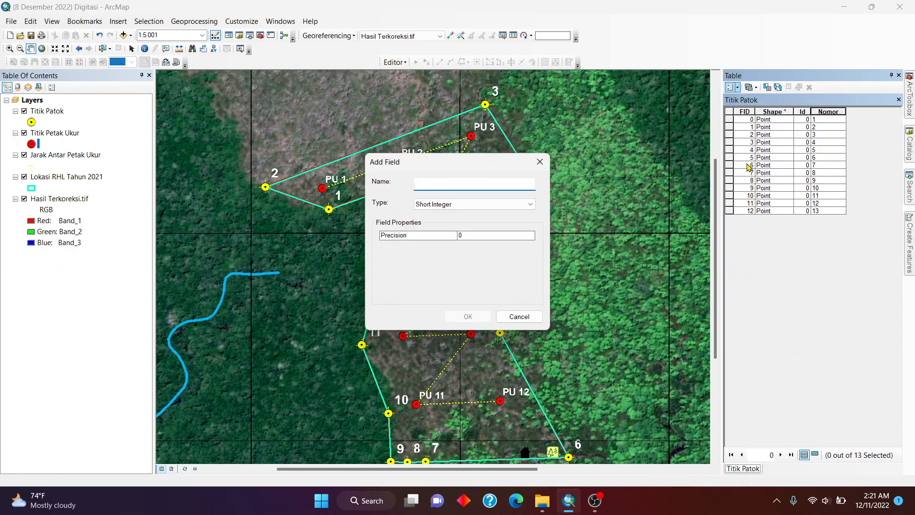
pyautogui.write('X')
pyautogui.click(453, 204)
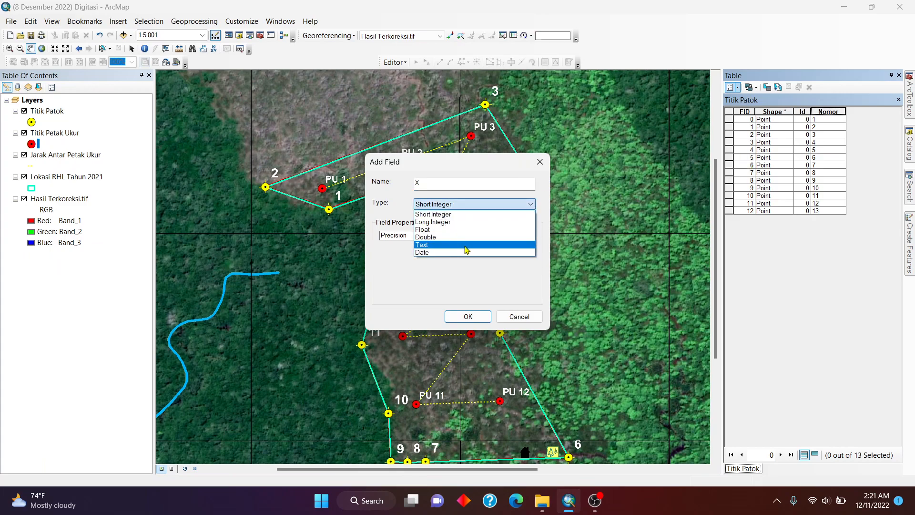
pyautogui.click(466, 250)
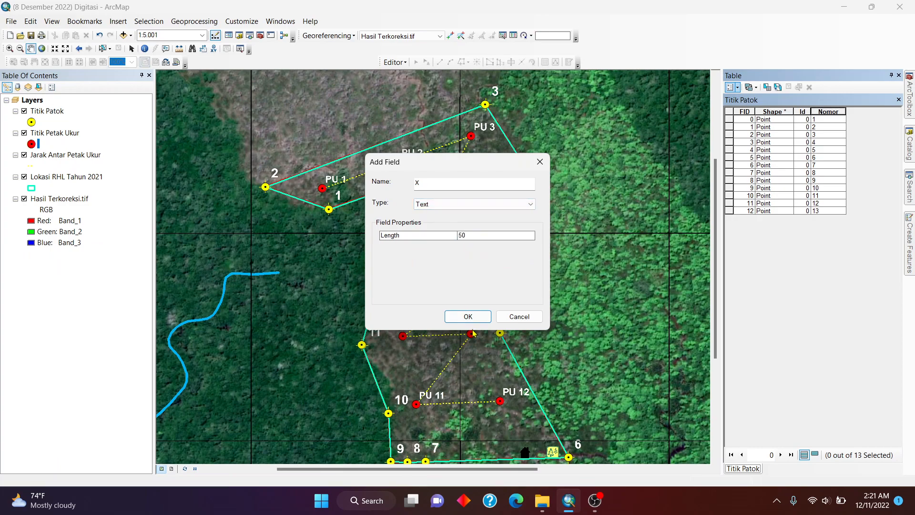
pyautogui.click(468, 317)
pyautogui.moveTo(900, 113); pyautogui.dragTo(791, 115)
# - Add a Text field named Y to the Titik Patok table and narrow the X and Y columns to fit
pyautogui.click(750, 89)
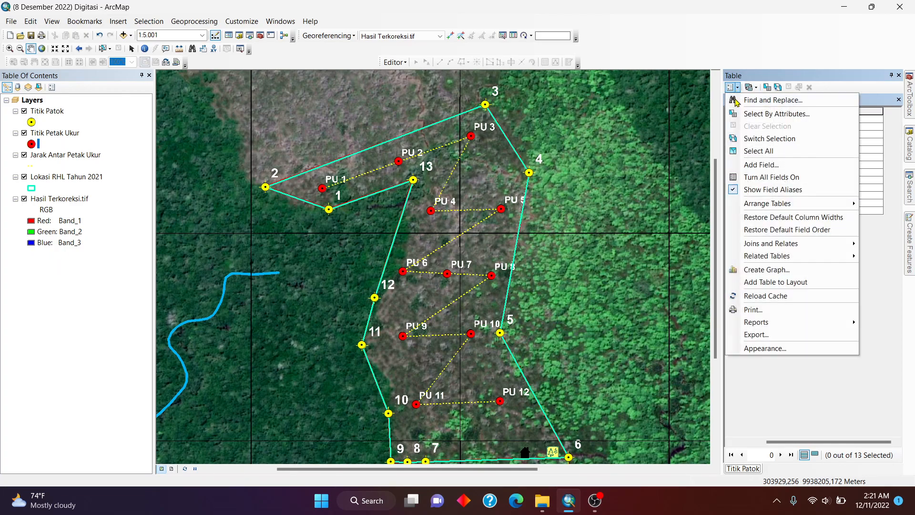
pyautogui.click(758, 164)
pyautogui.write('Y')
pyautogui.click(491, 204)
pyautogui.click(461, 249)
pyautogui.click(468, 317)
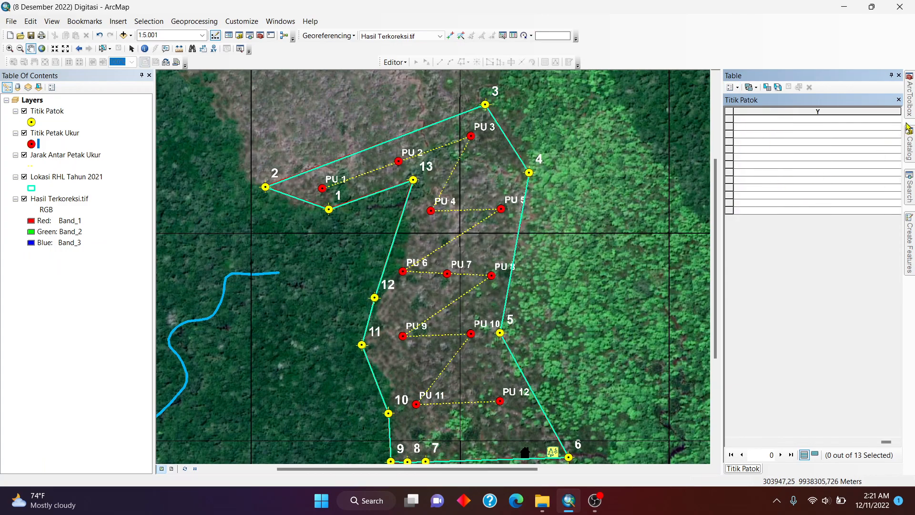
pyautogui.moveTo(900, 110); pyautogui.dragTo(789, 122)
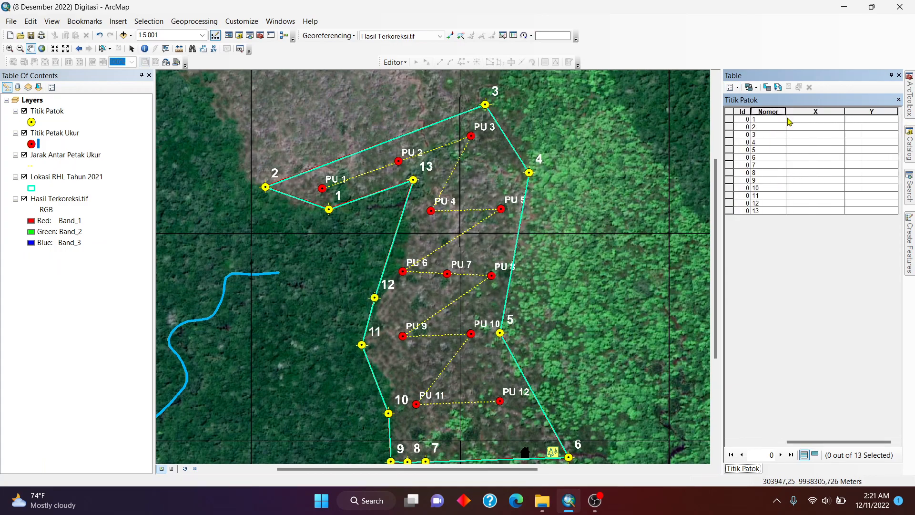
pyautogui.moveTo(844, 111); pyautogui.dragTo(837, 112)
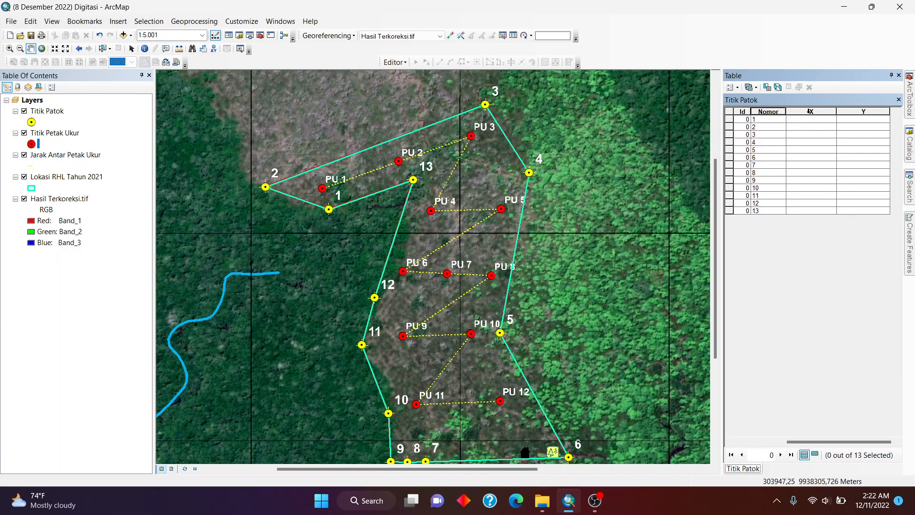
# - Calculate the X field's geometry as X Coordinate of Point in Degrees Minutes Seconds (DDD MM' SS.sss" [W|E]), using the data source's coordinate system
pyautogui.rightClick(795, 112)
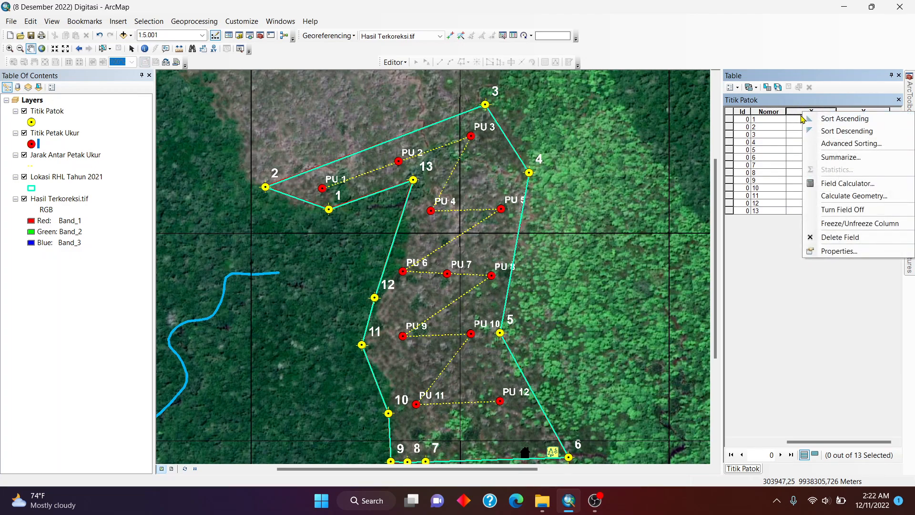
pyautogui.click(819, 197)
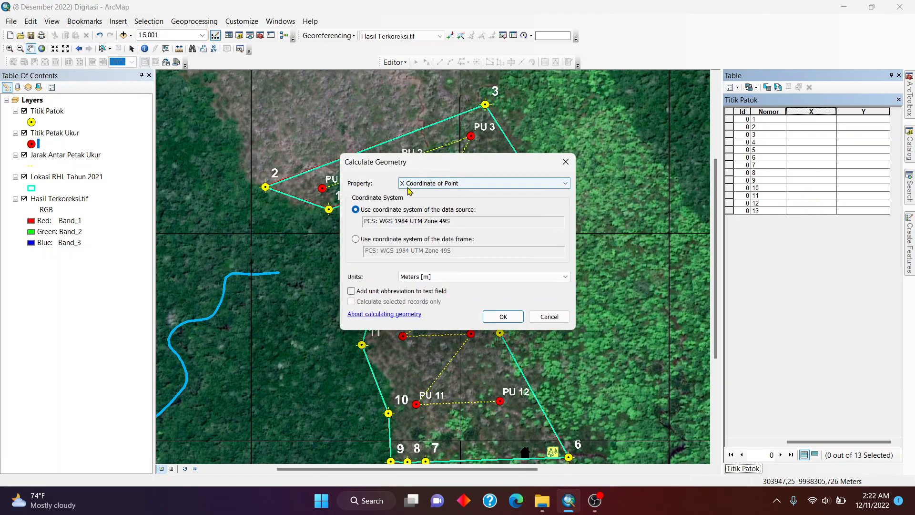
pyautogui.click(429, 189)
pyautogui.click(430, 191)
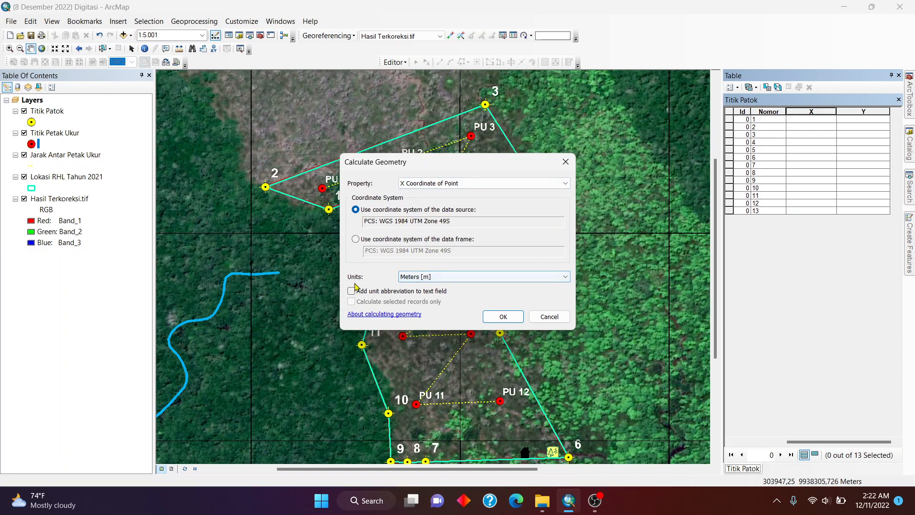
pyautogui.click(429, 277)
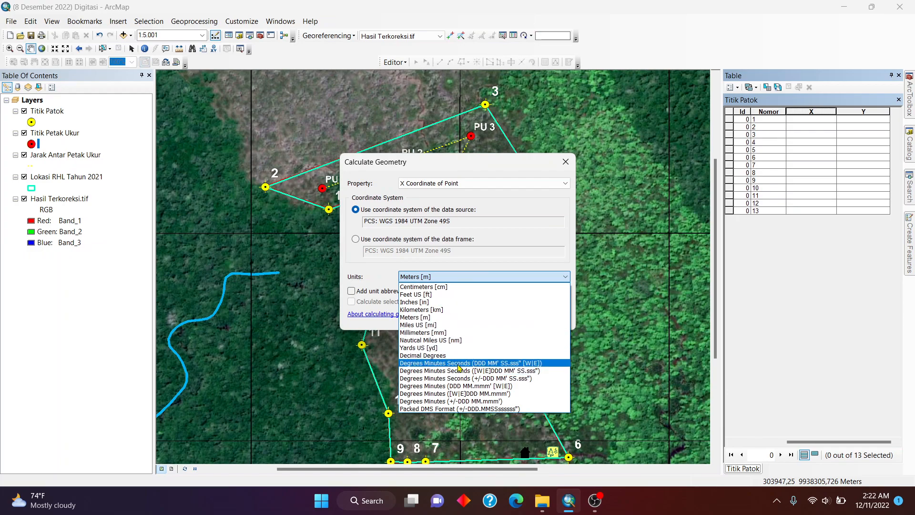
pyautogui.click(459, 363)
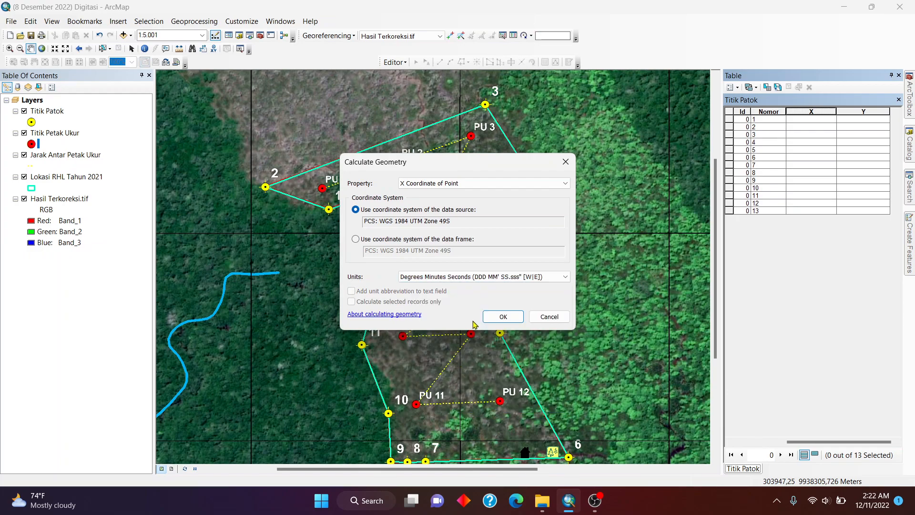
pyautogui.click(504, 318)
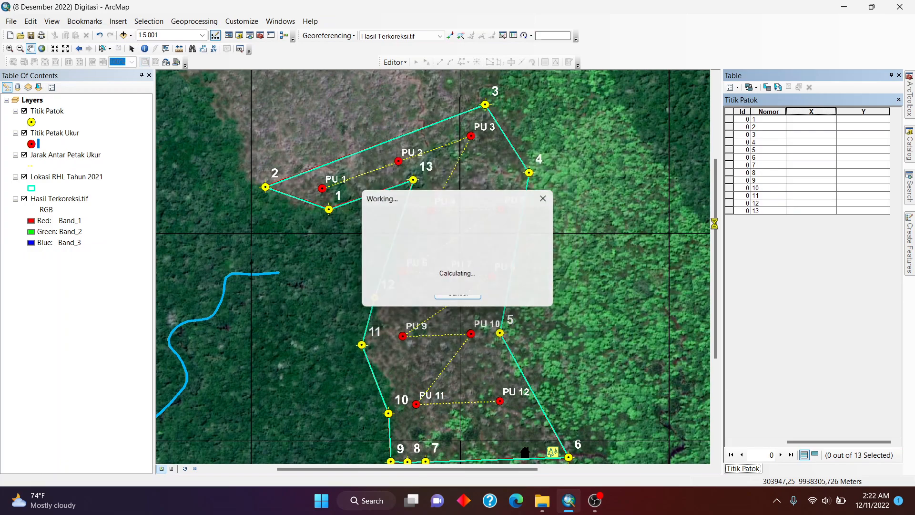
# - Calculate the Y field's geometry as Y Coordinate of Point in Degrees Minutes Seconds (DDD MM' SS.sss" [N|S]), using the data source's coordinate system
pyautogui.doubleClick(836, 114)
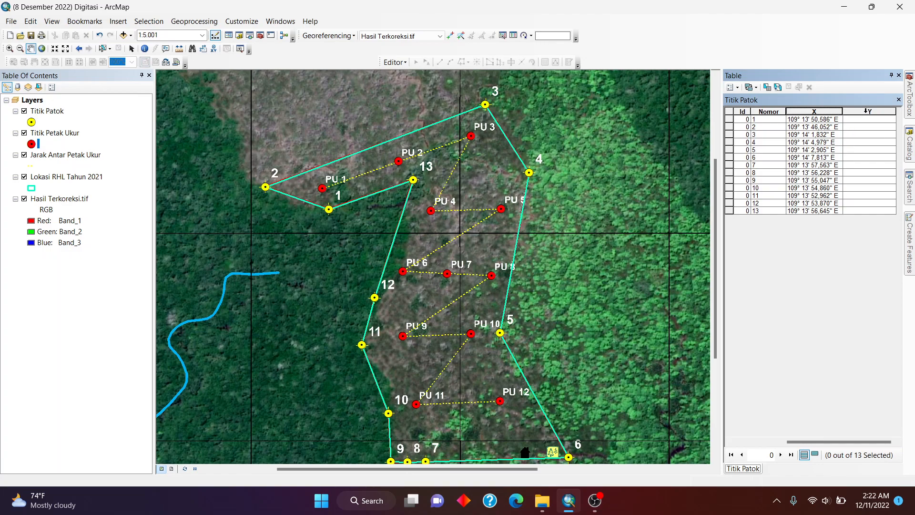
pyautogui.rightClick(867, 111)
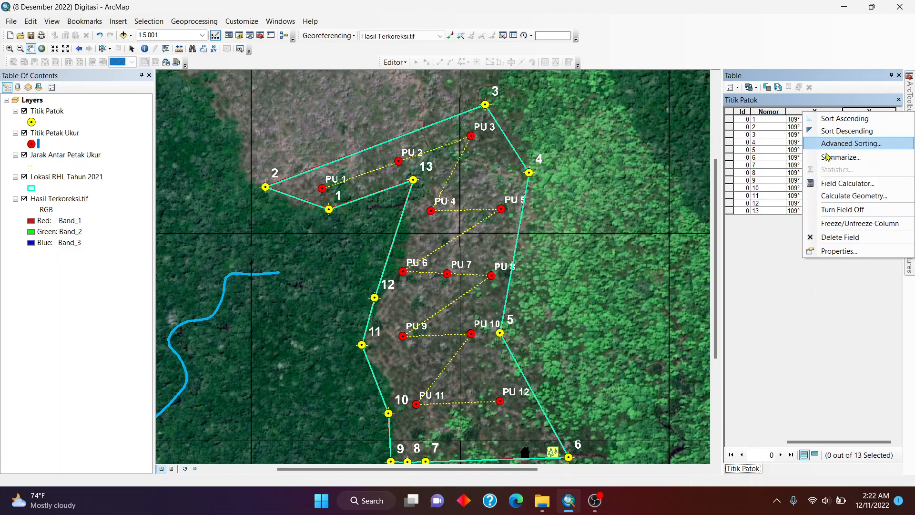
pyautogui.click(829, 189)
pyautogui.rightClick(866, 110)
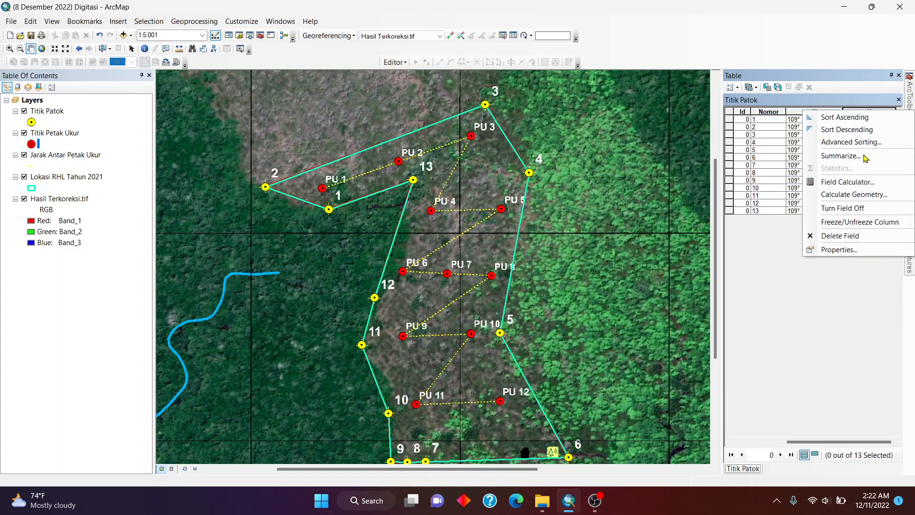
pyautogui.click(858, 194)
pyautogui.click(473, 183)
pyautogui.click(473, 200)
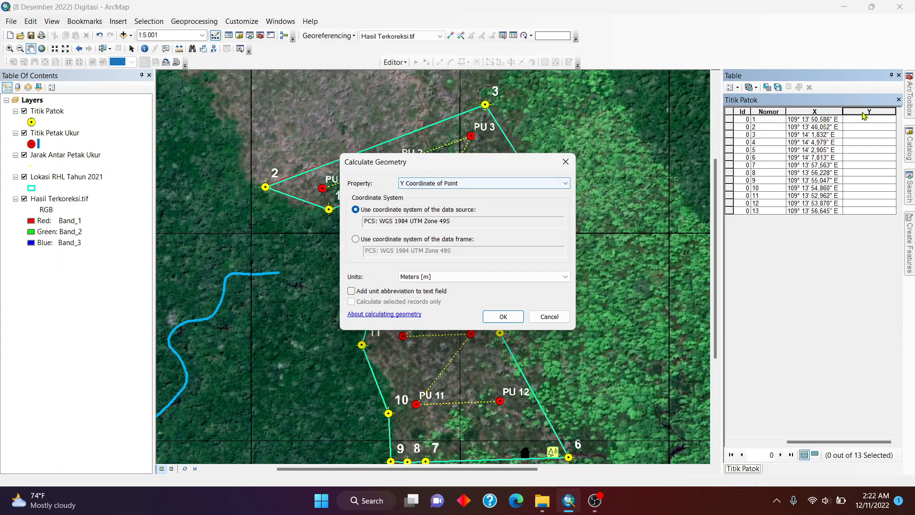
pyautogui.click(454, 184)
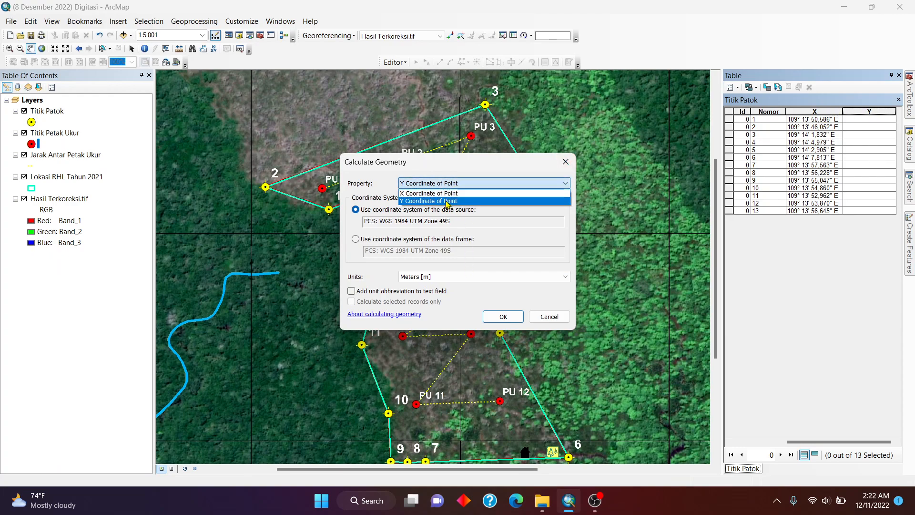
pyautogui.click(460, 202)
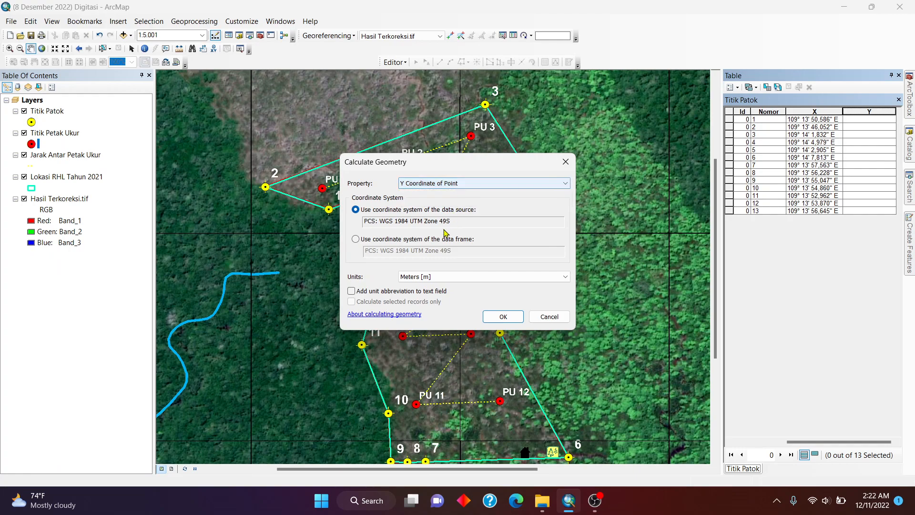
pyautogui.click(432, 278)
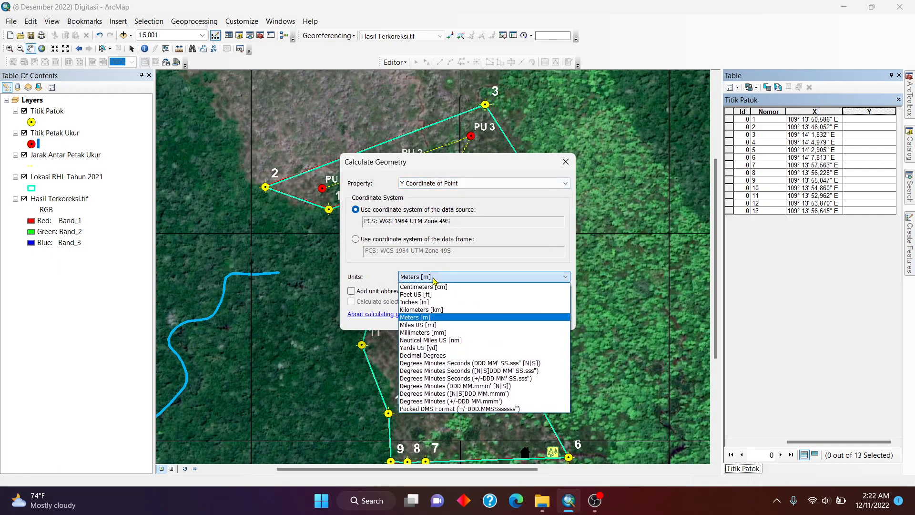
pyautogui.click(448, 364)
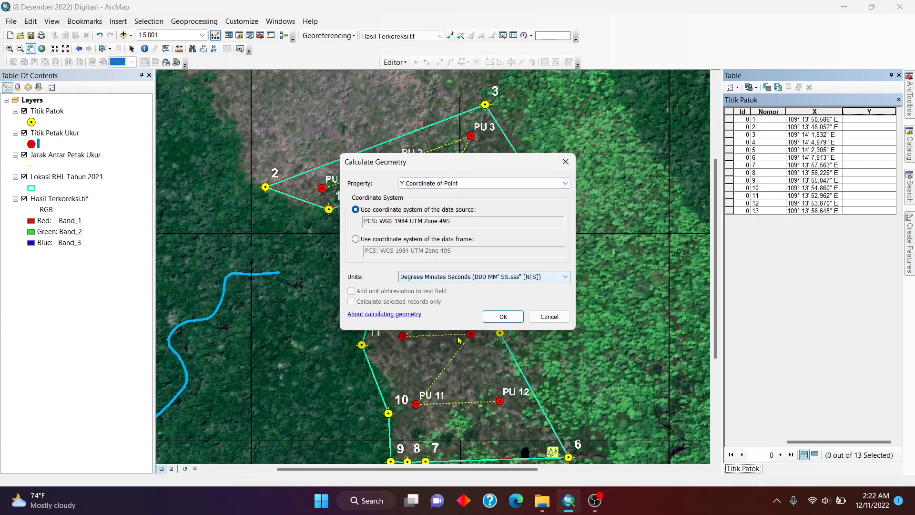
pyautogui.click(500, 316)
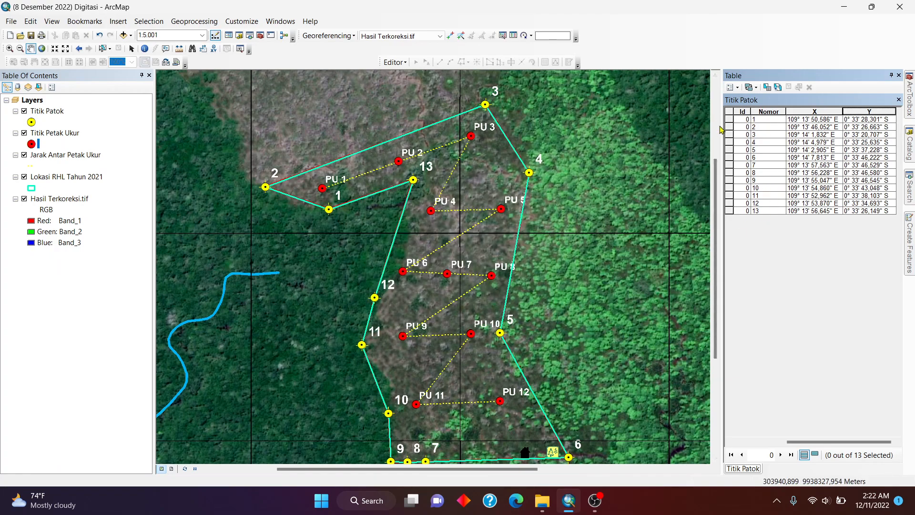
# - Highlight point 1's record in the Titik Patok table to check its coordinates, and clear the selection
pyautogui.click(729, 119)
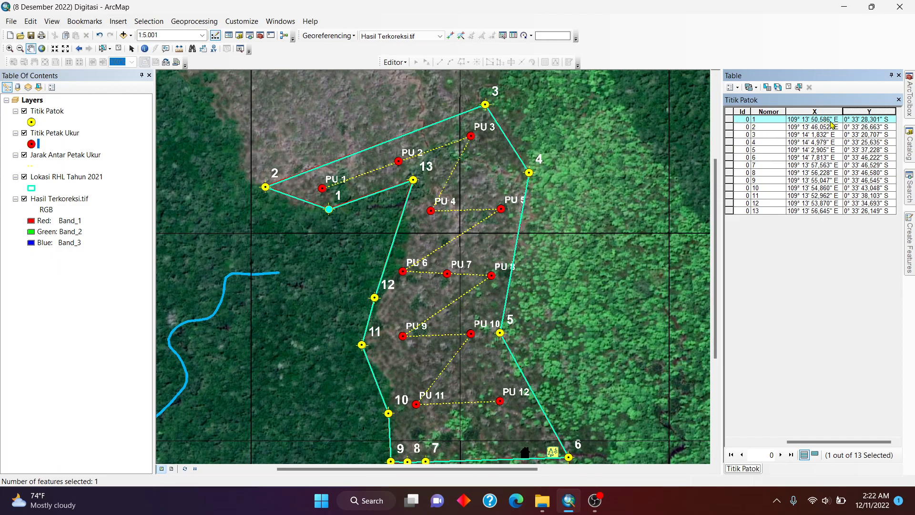
pyautogui.click(789, 87)
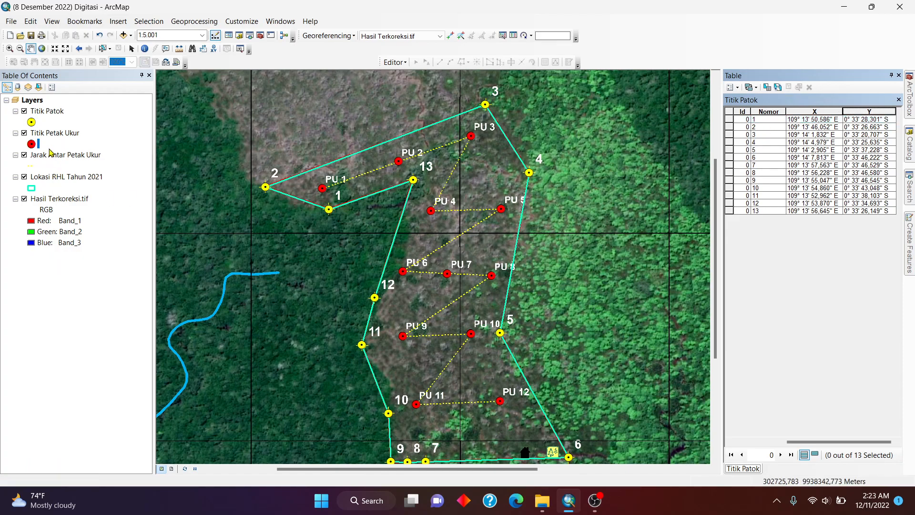
# - Open the attribute table of the Titik Petak Ukur layer
pyautogui.rightClick(67, 136)
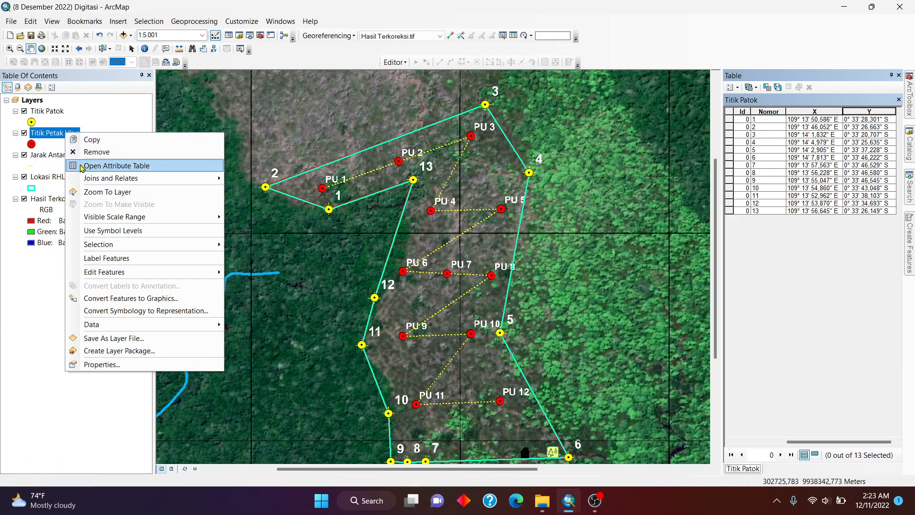
pyautogui.click(22, 278)
pyautogui.rightClick(58, 136)
pyautogui.click(117, 166)
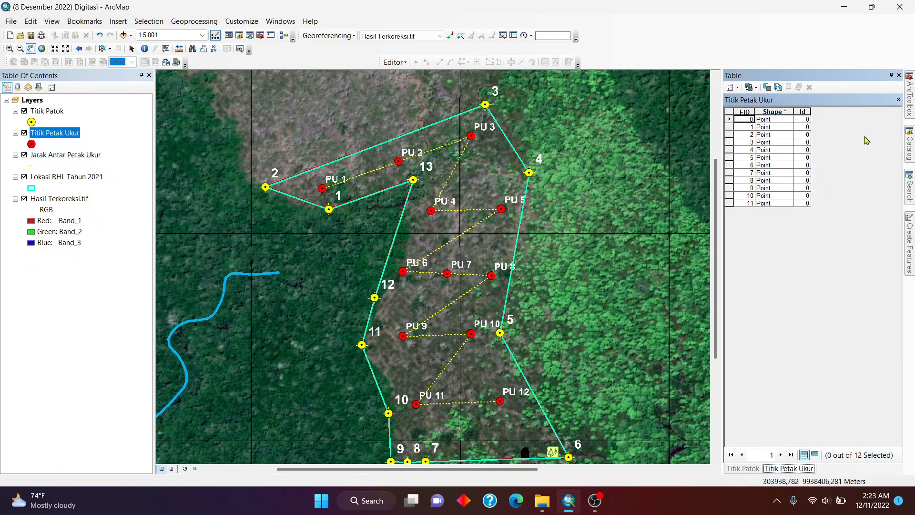
# - Add a Text field named Nomor to the Titik Petak Ukur table and narrow its column
pyautogui.click(733, 87)
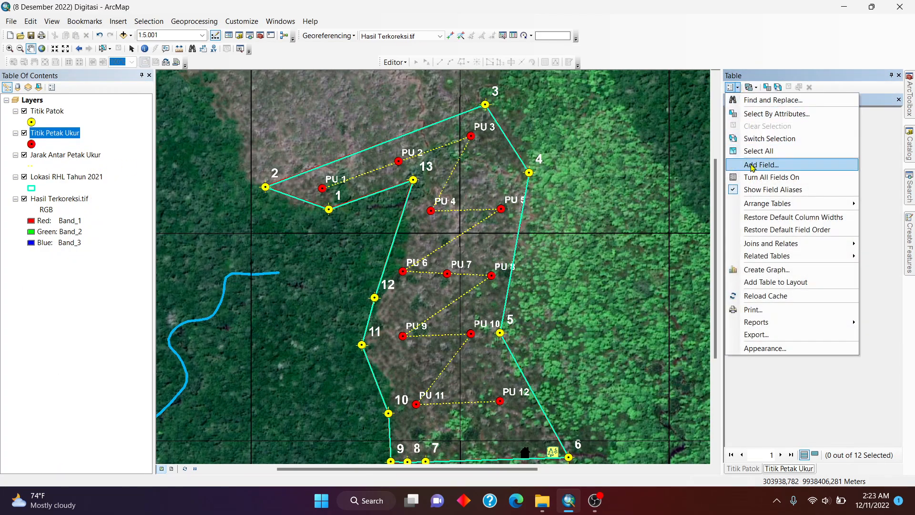
pyautogui.click(752, 165)
pyautogui.write('No')
pyautogui.click(453, 204)
pyautogui.click(455, 246)
pyautogui.click(462, 315)
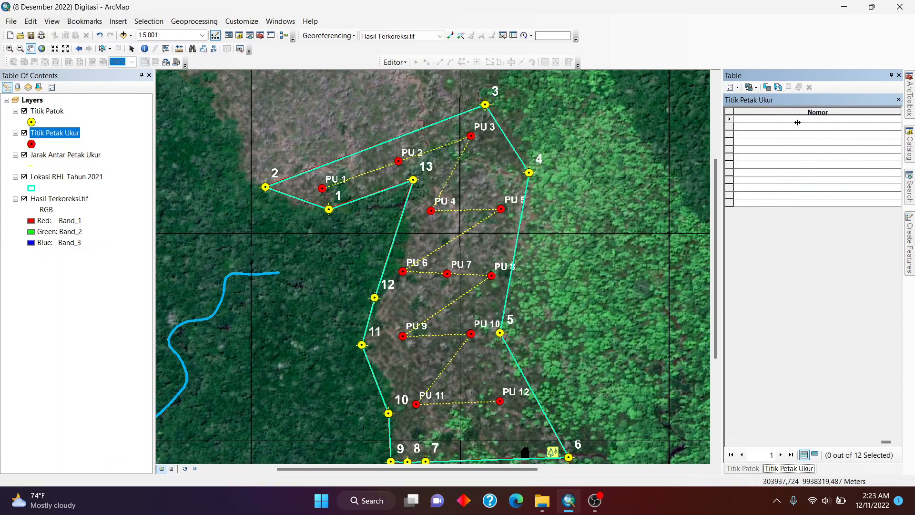
pyautogui.moveTo(866, 112); pyautogui.dragTo(858, 112)
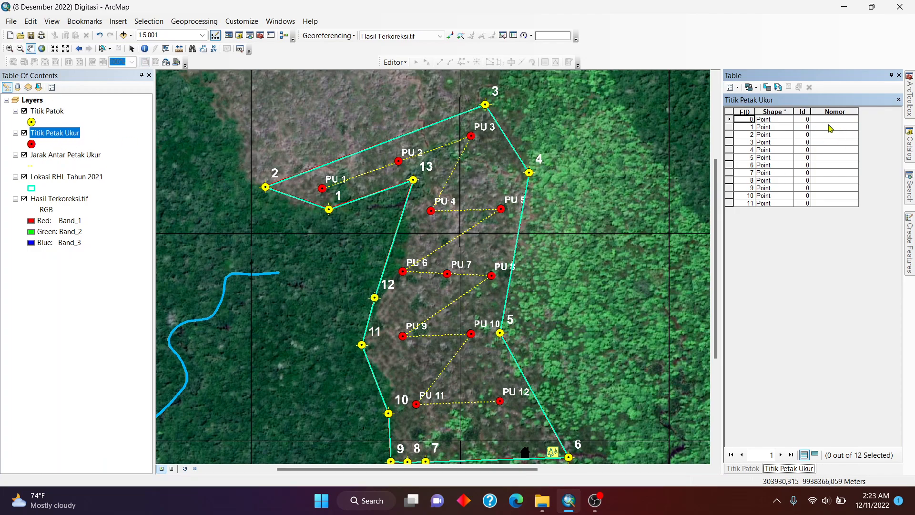
# - Start editing the Titik Petak Ukur layer and enter PU 1 as the Nomor of the first record
pyautogui.rightClick(64, 136)
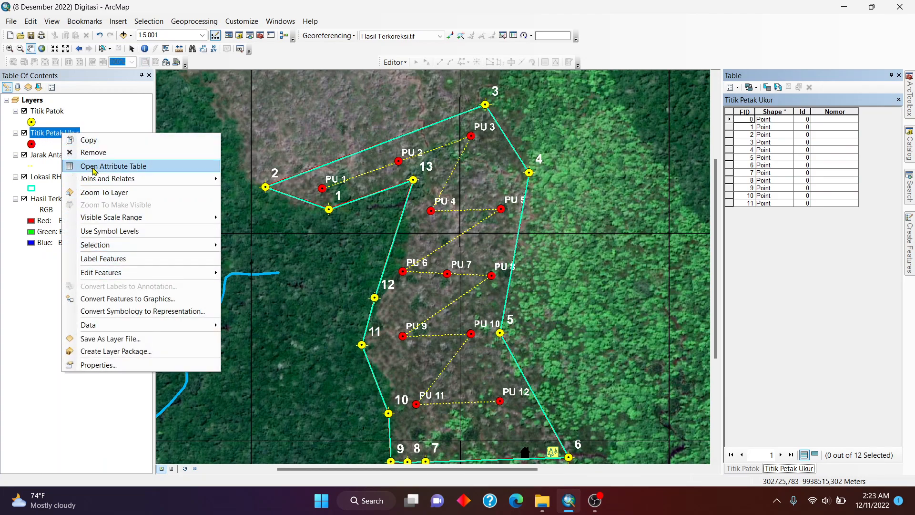
pyautogui.moveTo(123, 274)
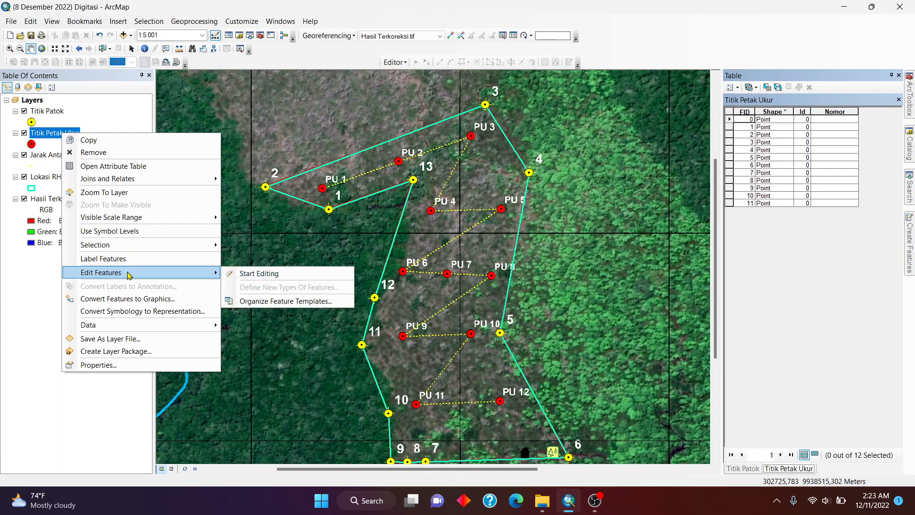
pyautogui.click(248, 273)
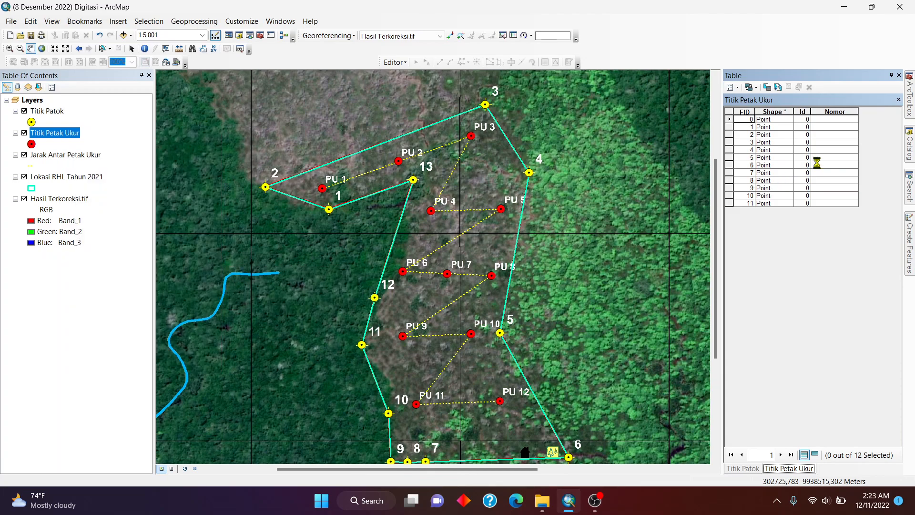
pyautogui.click(839, 120)
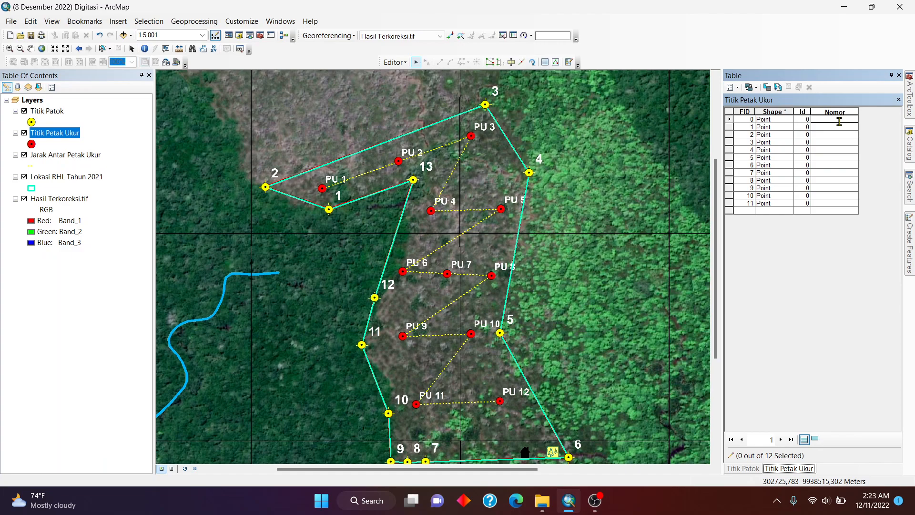
pyautogui.click(728, 119)
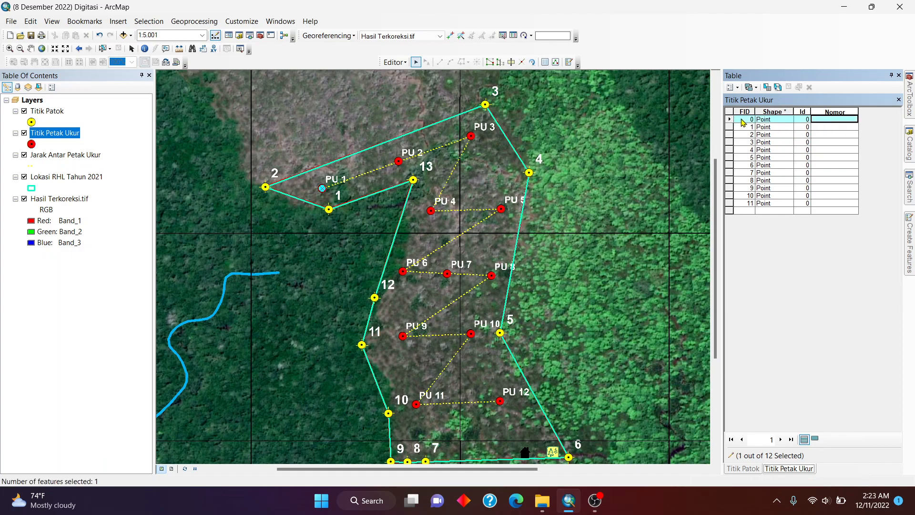
pyautogui.click(828, 121)
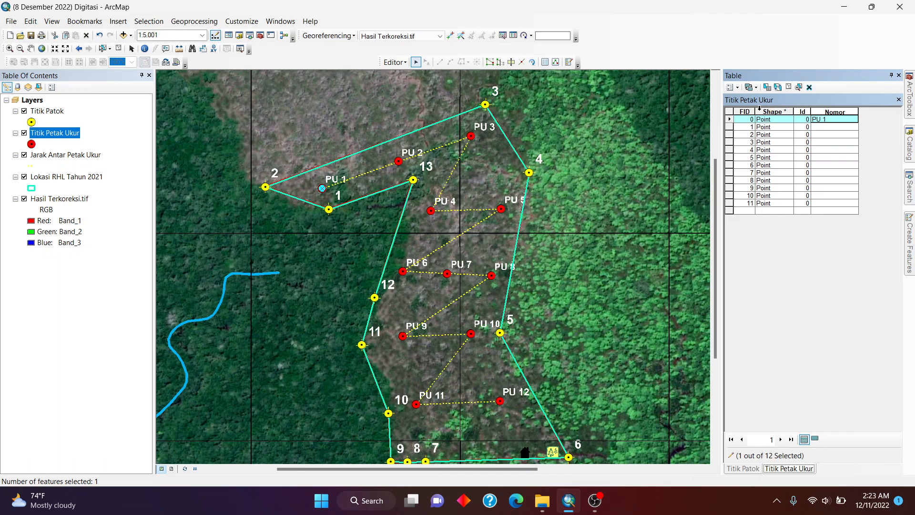
# - Enter PU 2, PU 3 and PU 4 in the Nomor field of the second to fourth records
pyautogui.click(730, 128)
pyautogui.click(828, 127)
pyautogui.write('PU 2')
pyautogui.click(730, 135)
pyautogui.click(826, 136)
pyautogui.write('PU 3')
pyautogui.click(730, 143)
pyautogui.click(822, 143)
pyautogui.write('PU 4')
# - Fill the Nomor field of the remaining Titik Petak Ukur records with PU 5 through PU 12 in order
pyautogui.write('PU 6')
pyautogui.click(832, 165)
pyautogui.write('PU 7')
pyautogui.click(823, 174)
pyautogui.write('PU 8')
pyautogui.click(847, 182)
pyautogui.write('PU 9')
pyautogui.click(830, 189)
pyautogui.write('PU 10')
pyautogui.click(826, 196)
pyautogui.write('PU 11')
pyautogui.click(837, 204)
pyautogui.write('PU 12')
# - Clear the table selection and stop the edit session on the Titik Petak Ukur layer
pyautogui.click(789, 87)
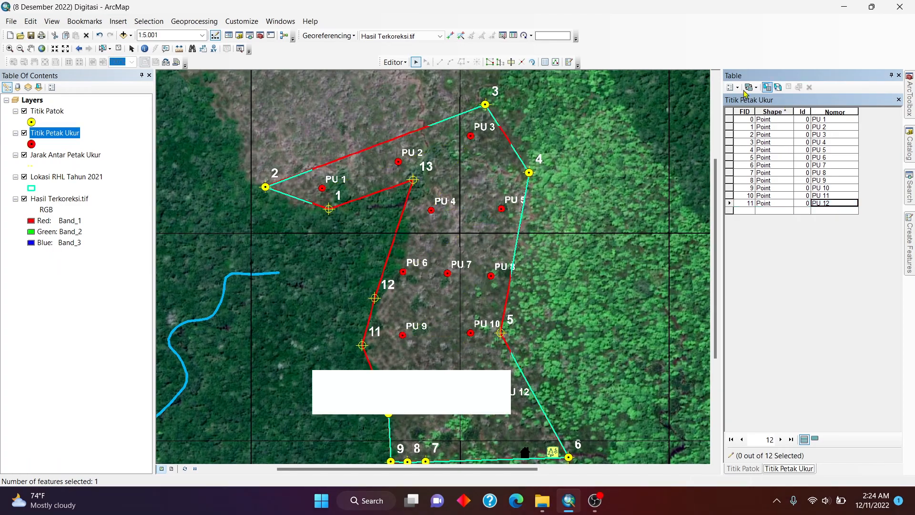
pyautogui.click(395, 62)
pyautogui.click(410, 86)
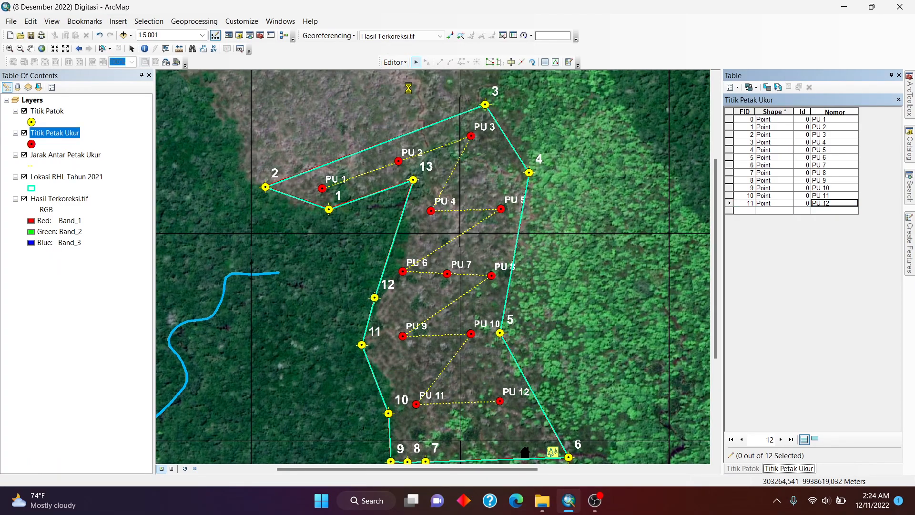
pyautogui.click(394, 62)
pyautogui.click(421, 87)
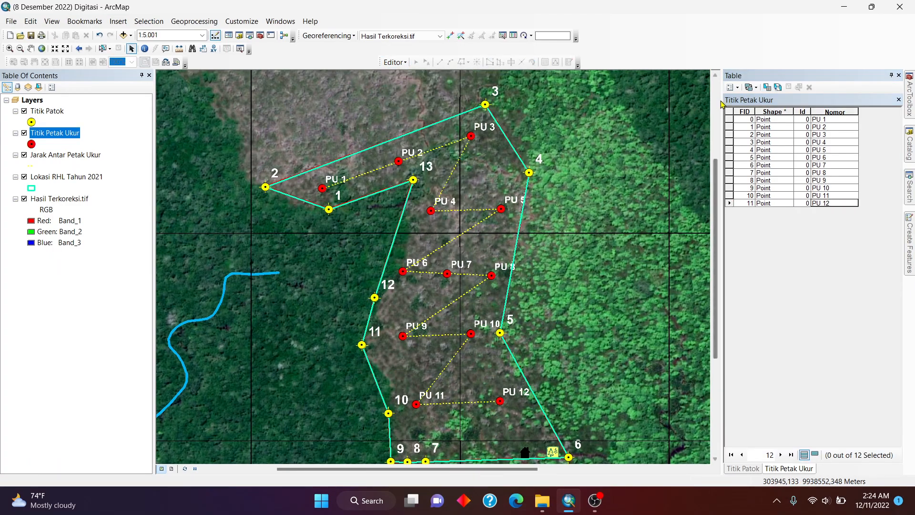
# - Add a Text field named X to the Titik Petak Ukur table and narrow its column
pyautogui.click(738, 88)
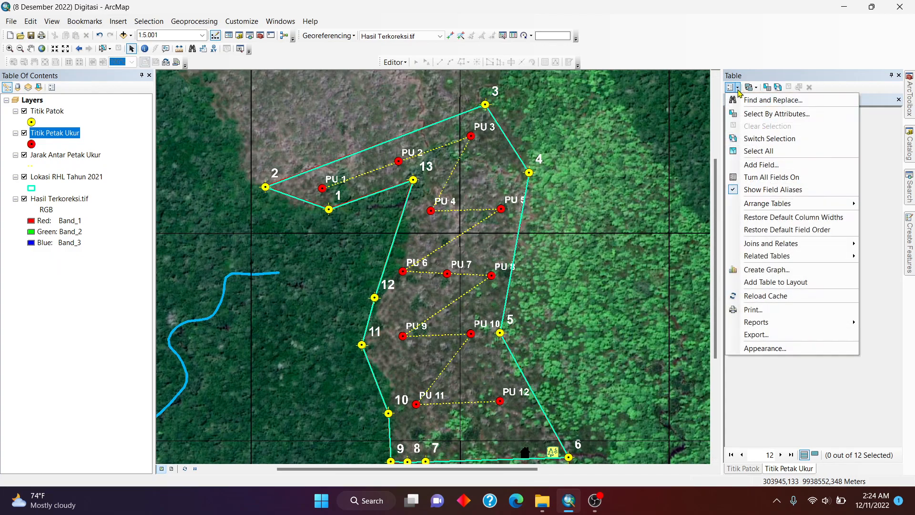
pyautogui.click(758, 166)
pyautogui.write('x')
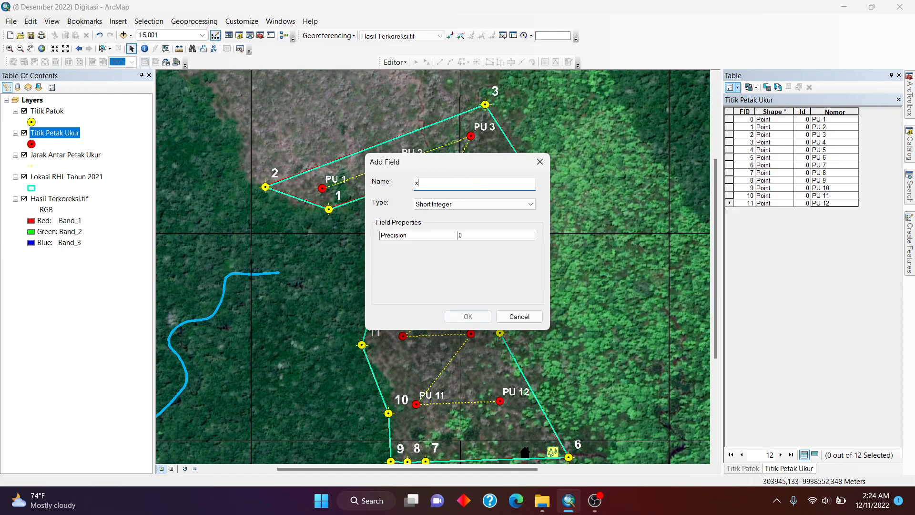
pyautogui.press('BackSpace')
pyautogui.write('x')
pyautogui.press('BackSpace')
pyautogui.write('X')
pyautogui.click(439, 211)
pyautogui.click(448, 249)
pyautogui.click(468, 317)
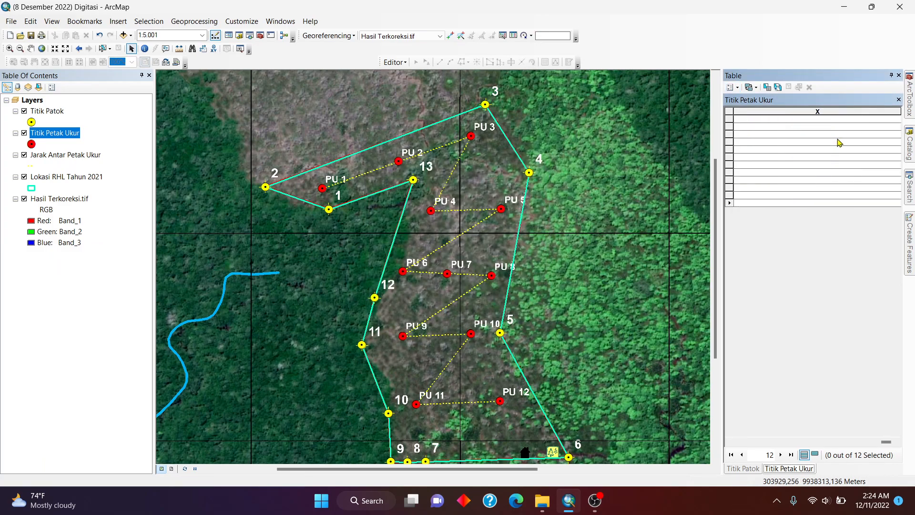
pyautogui.moveTo(901, 112); pyautogui.dragTo(788, 123)
# - Add a Text field named Y with length 50 to the Titik Petak Ukur table and narrow its column
pyautogui.click(730, 87)
pyautogui.click(750, 164)
pyautogui.write('Y')
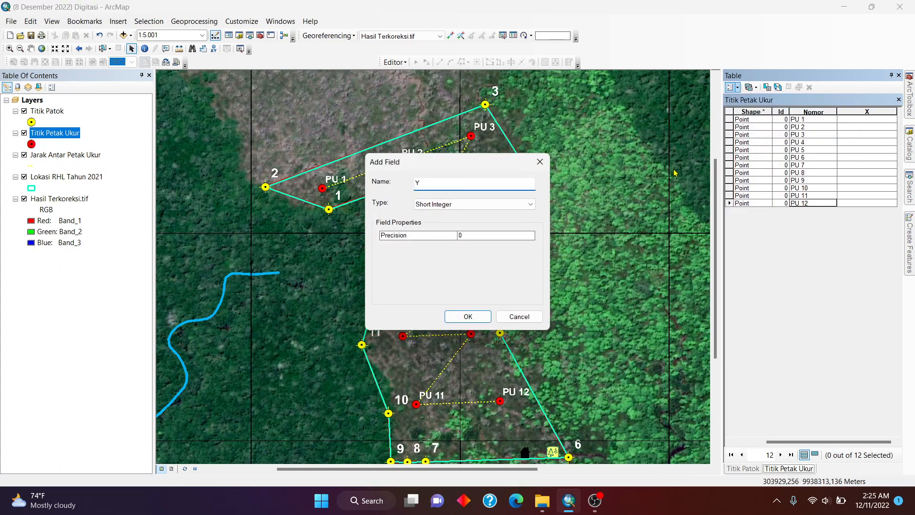
pyautogui.click(490, 205)
pyautogui.click(473, 237)
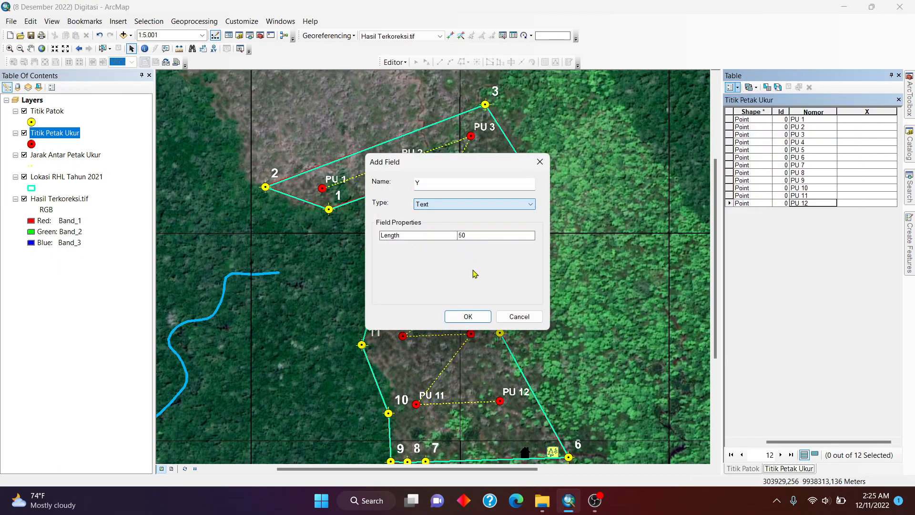
pyautogui.click(468, 316)
pyautogui.moveTo(898, 112); pyautogui.dragTo(796, 117)
# - Calculate the X field's geometry as X Coordinate of Point in Degrees Minutes Seconds (DDD MM' SS.sss" [W|E]) for the Titik Petak Ukur points
pyautogui.rightClick(761, 111)
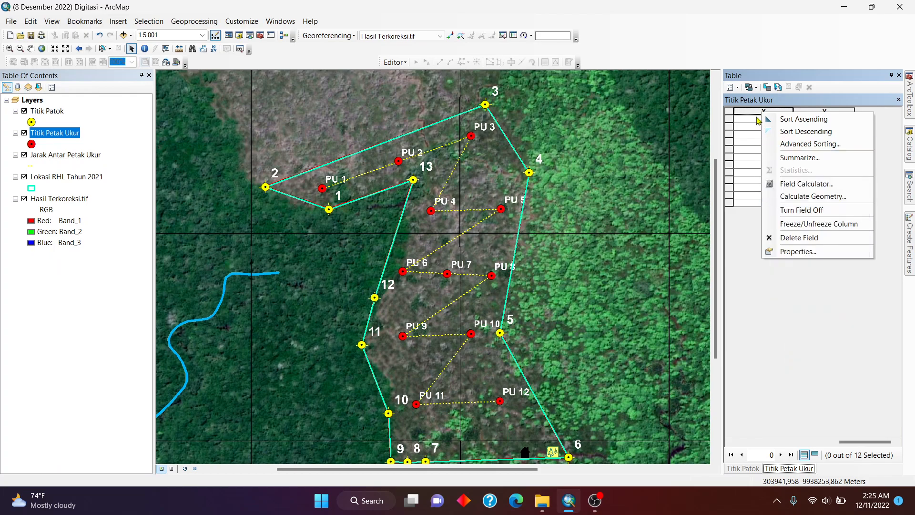
pyautogui.rightClick(752, 113)
pyautogui.rightClick(750, 114)
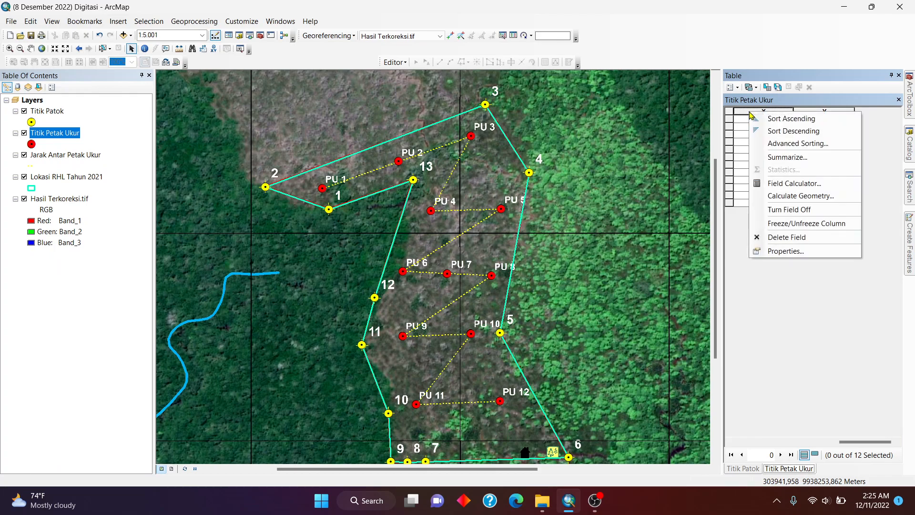
pyautogui.click(801, 195)
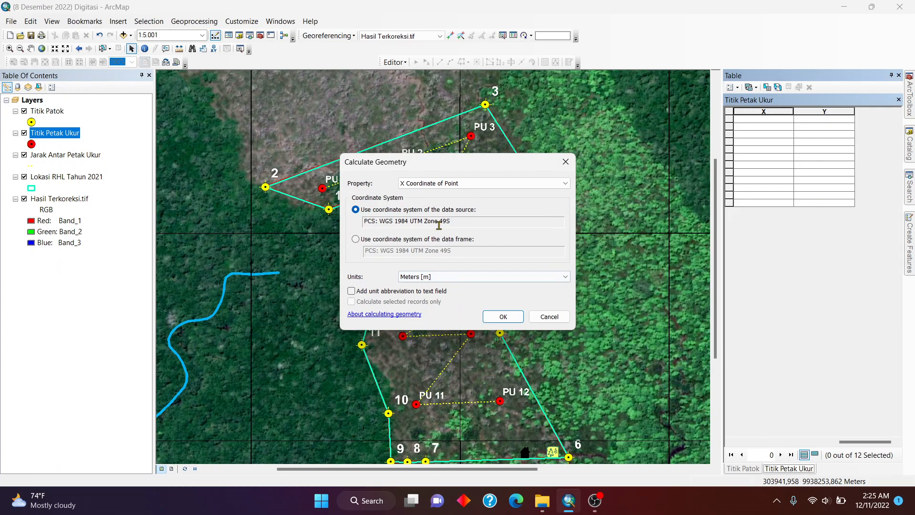
pyautogui.click(443, 277)
pyautogui.click(448, 363)
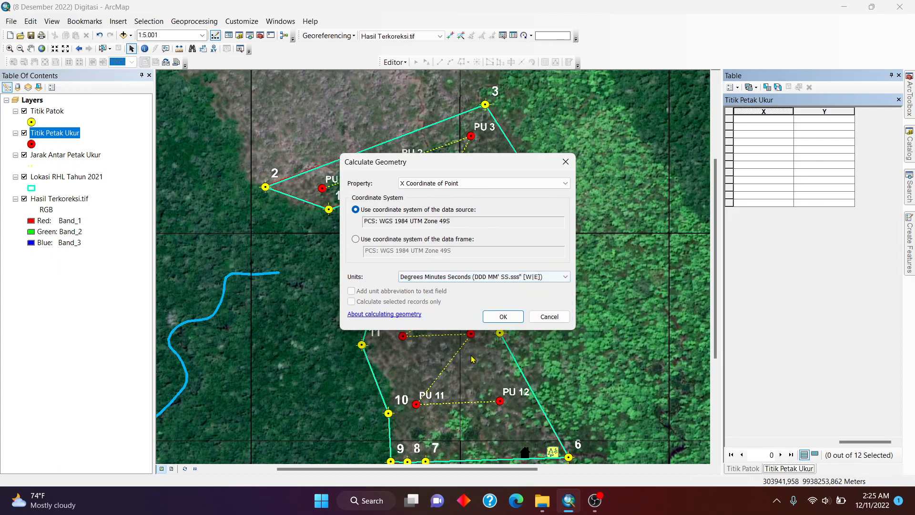
pyautogui.click(503, 317)
# - Calculate the Y field's geometry as Y Coordinate of Point in Degrees Minutes Seconds (DDD MM' SS.sss" [N|S]) for the Titik Petak Ukur points
pyautogui.rightClick(825, 109)
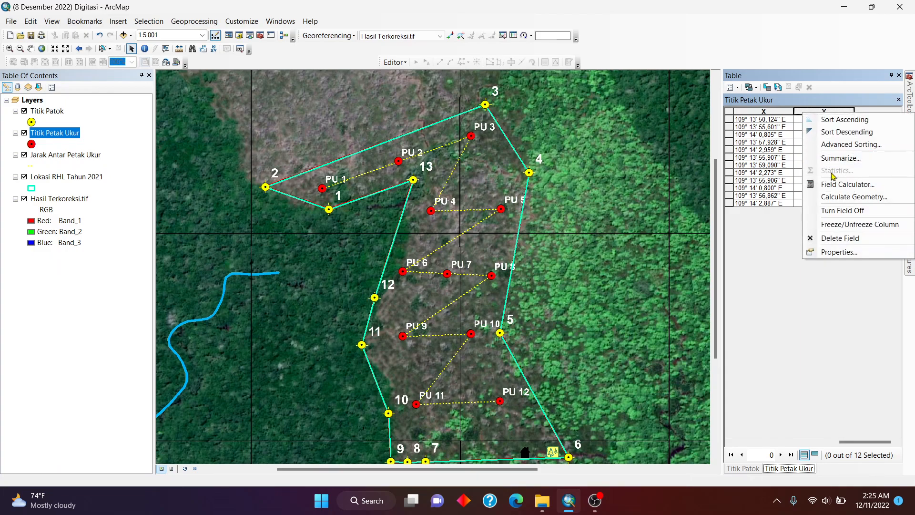
pyautogui.click(838, 197)
pyautogui.click(426, 186)
pyautogui.click(432, 201)
pyautogui.click(461, 277)
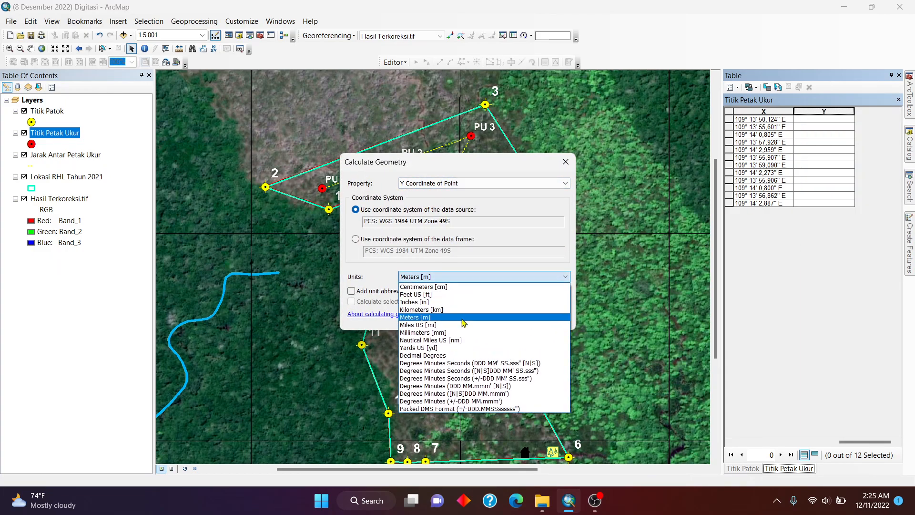
pyautogui.click(473, 363)
pyautogui.click(501, 314)
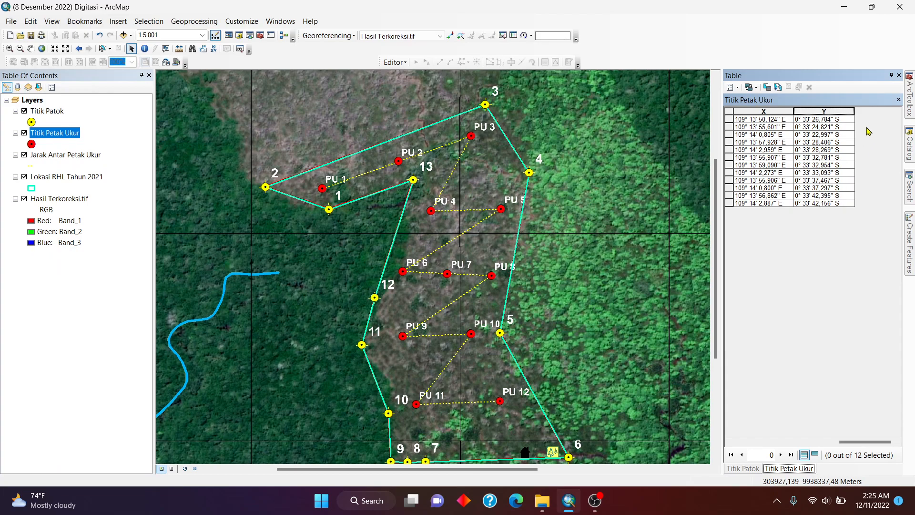
# - Open the Jarak Antar Petak Ukur attribute table, add a Double field named Jarak and narrow its column
pyautogui.click(742, 469)
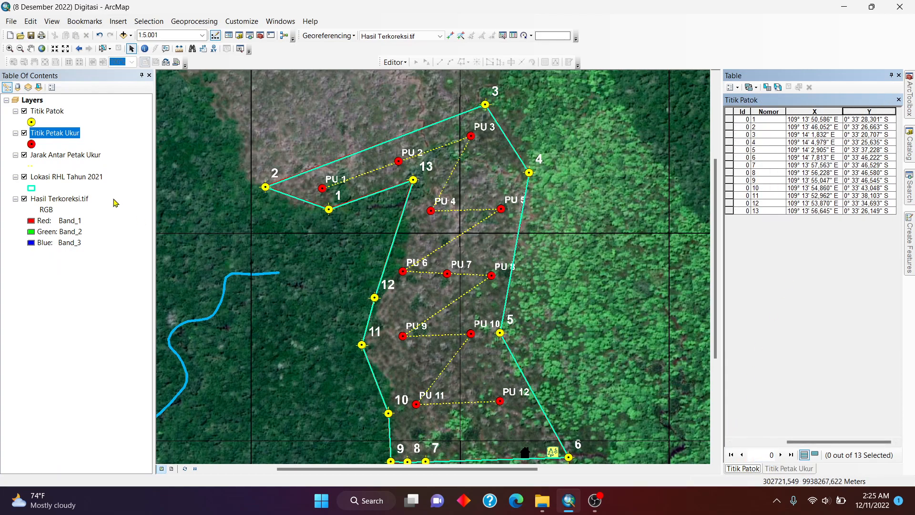
pyautogui.click(59, 157)
pyautogui.rightClick(68, 155)
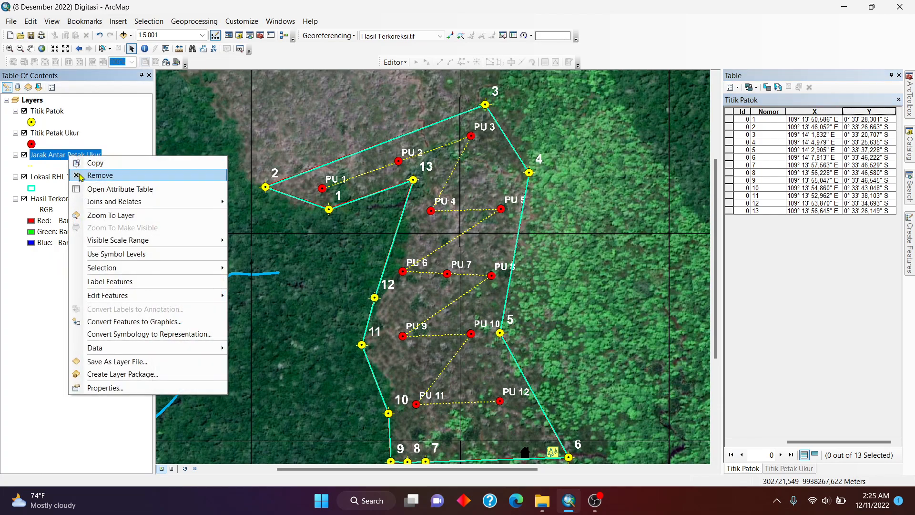
pyautogui.click(92, 192)
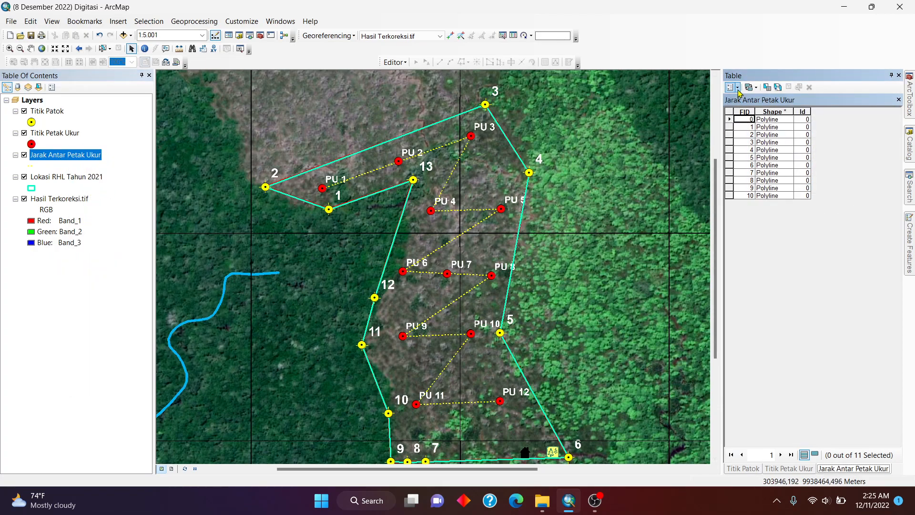
pyautogui.click(732, 88)
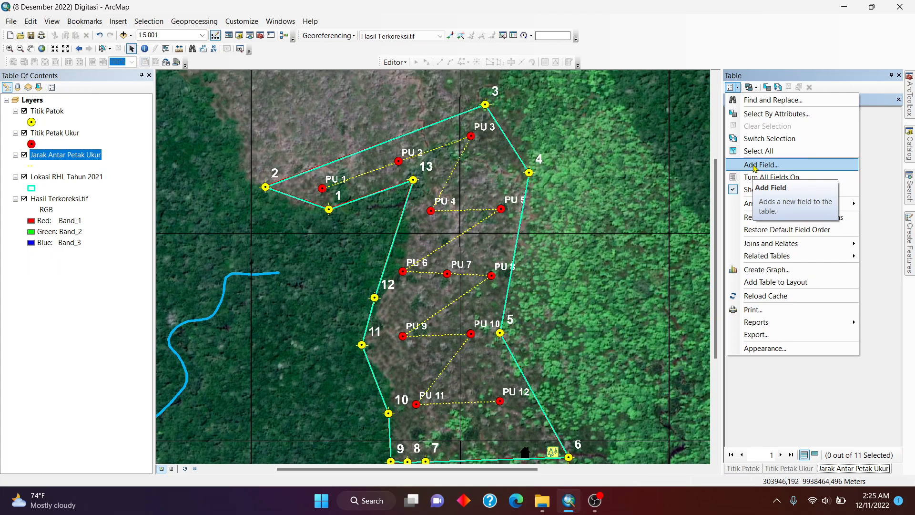
pyautogui.click(757, 164)
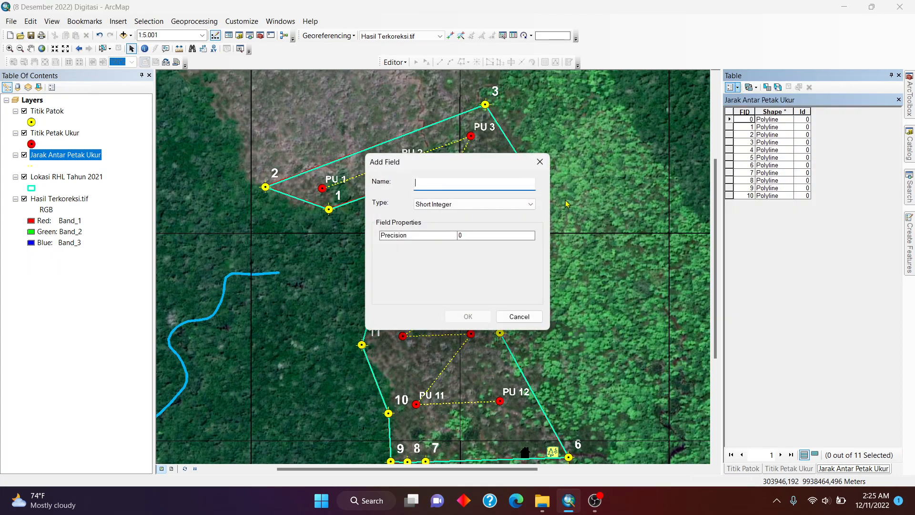
pyautogui.write('Jarak')
pyautogui.click(503, 204)
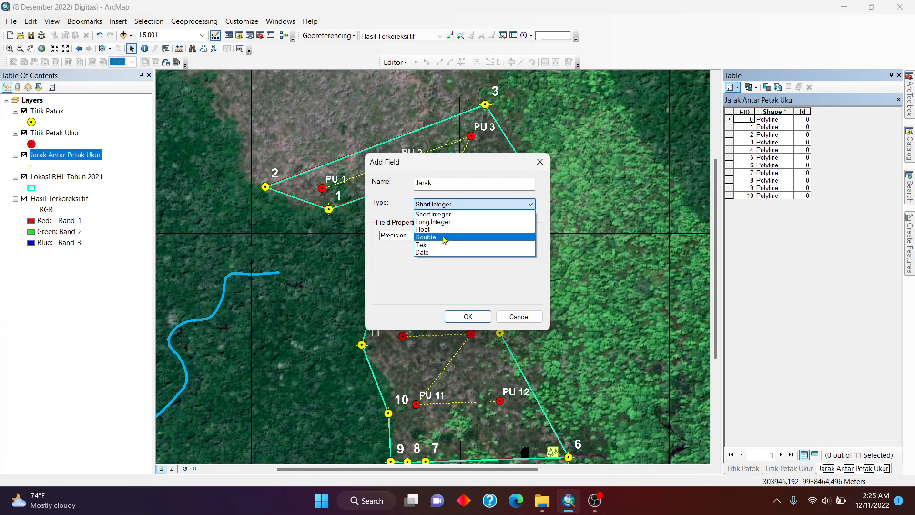
pyautogui.click(444, 237)
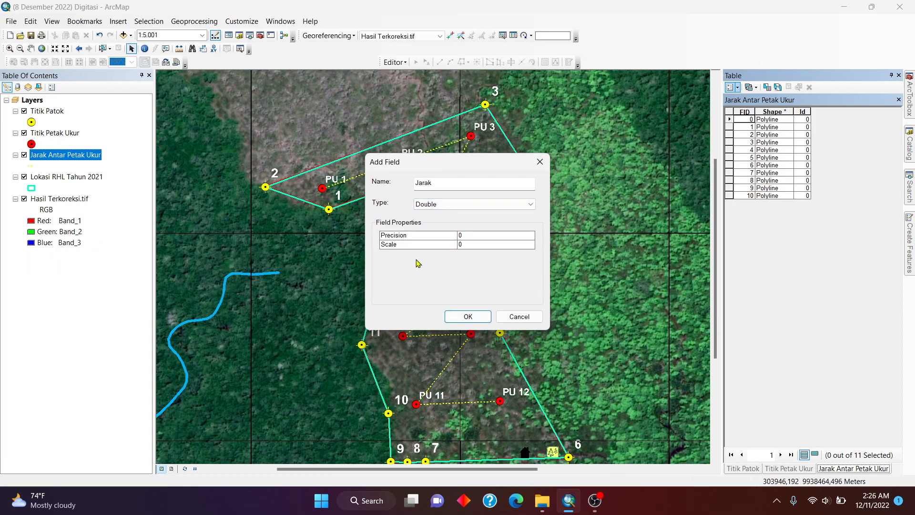
pyautogui.click(457, 318)
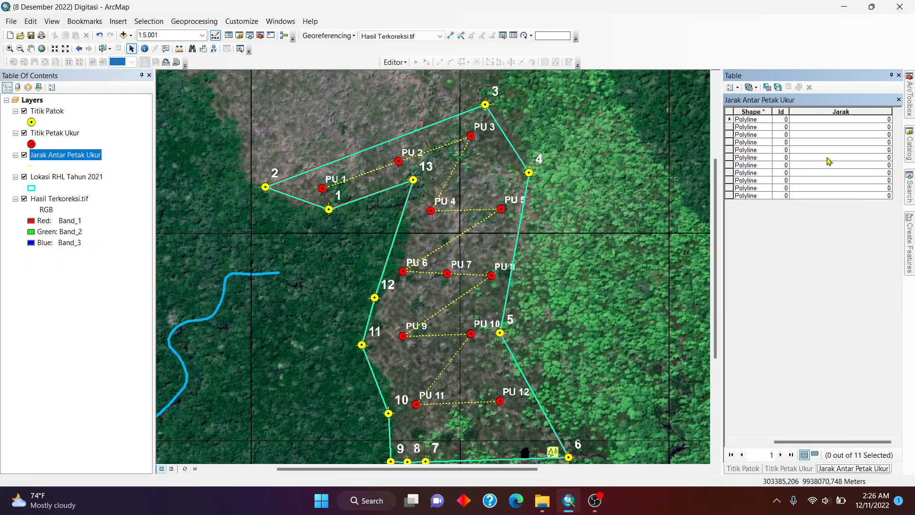
pyautogui.moveTo(892, 112); pyautogui.dragTo(851, 112)
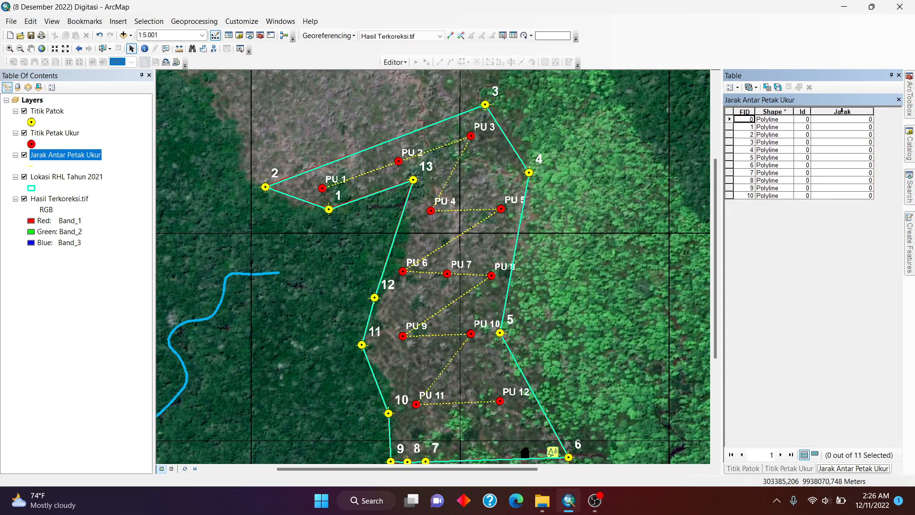
# - Calculate the Jarak field's geometry as Length in Meters for the Jarak Antar Petak Ukur lines
pyautogui.rightClick(839, 111)
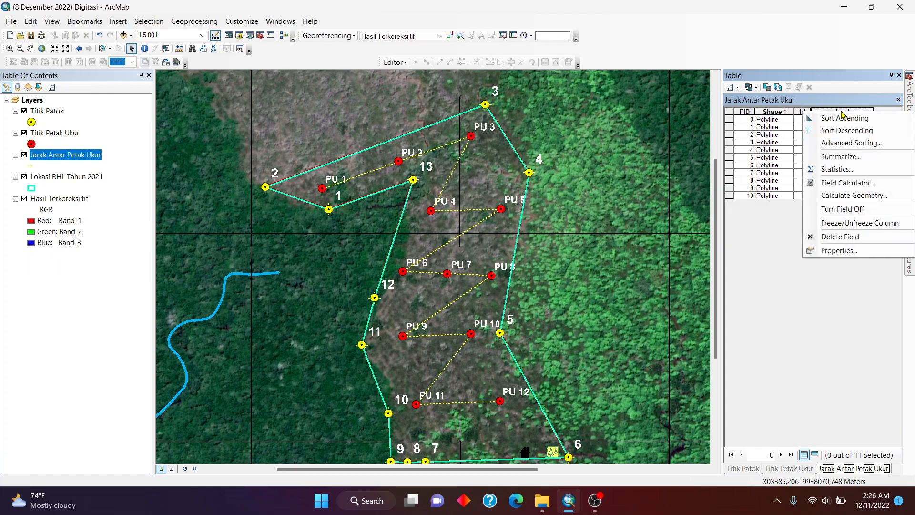
pyautogui.click(845, 196)
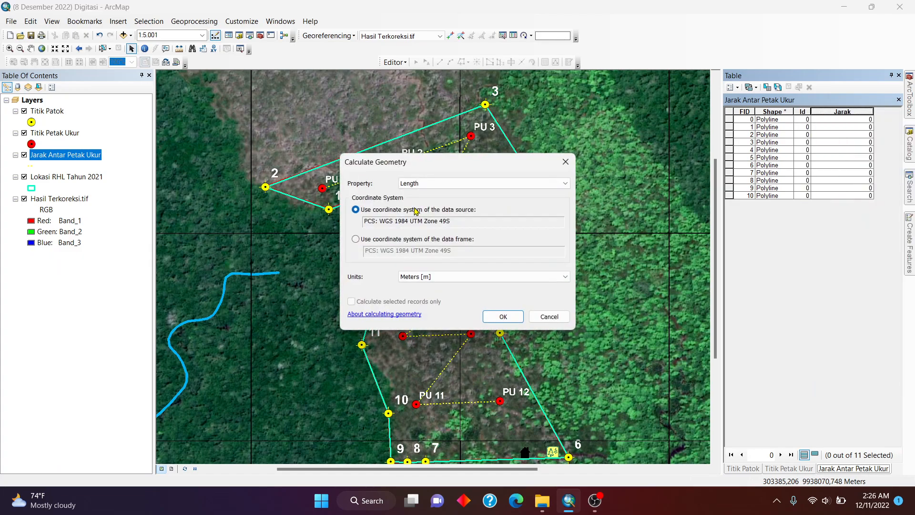
pyautogui.click(451, 277)
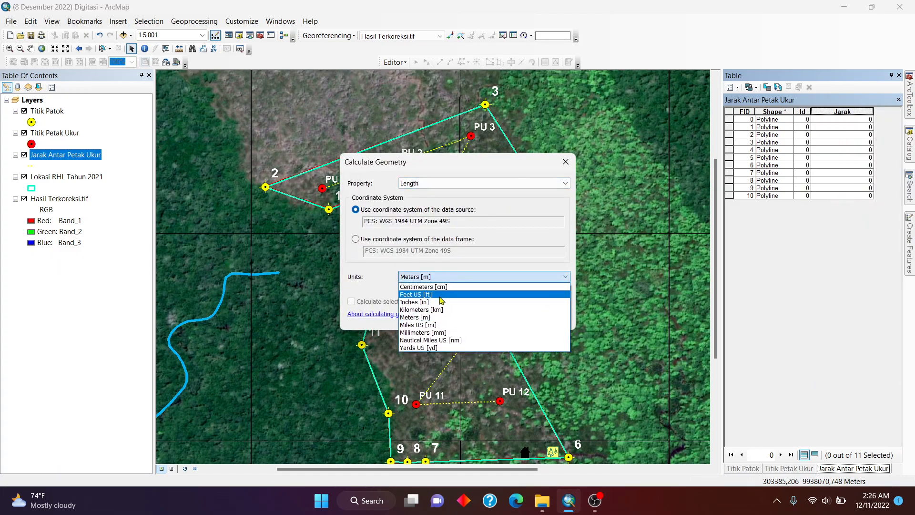
pyautogui.click(429, 317)
pyautogui.click(500, 318)
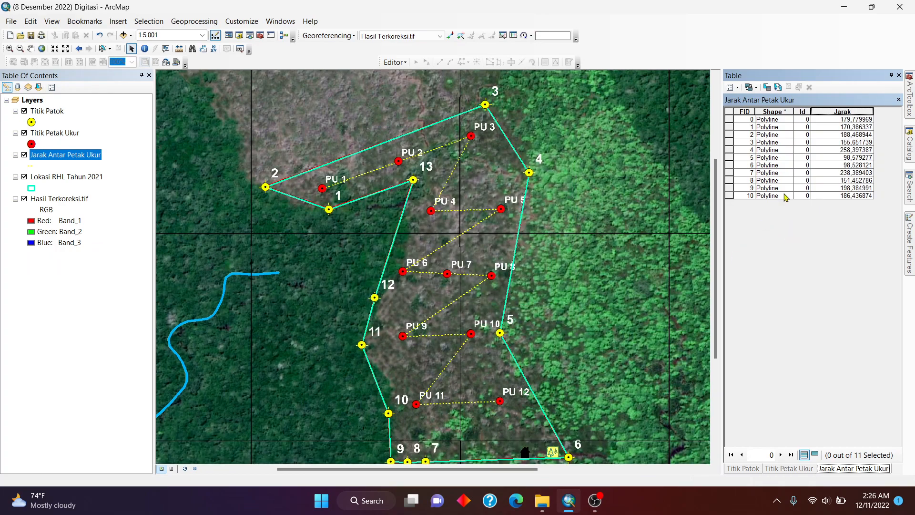
# - Set the Jarak field's numeric format to one decimal place
pyautogui.rightClick(842, 111)
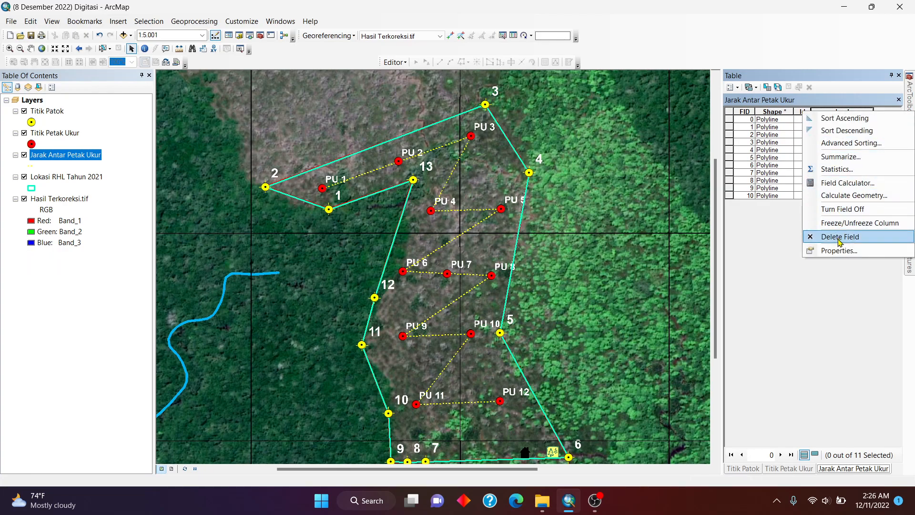
pyautogui.click(843, 251)
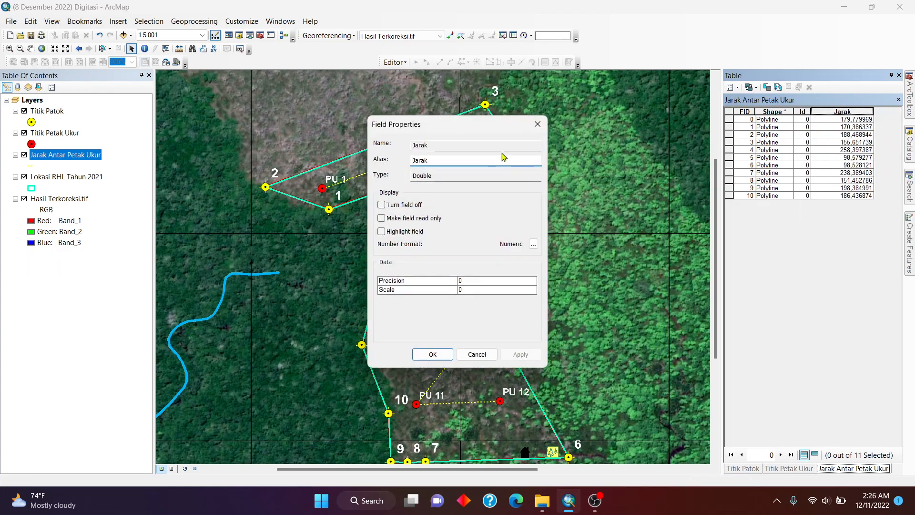
pyautogui.click(533, 244)
pyautogui.moveTo(447, 201); pyautogui.dragTo(439, 204)
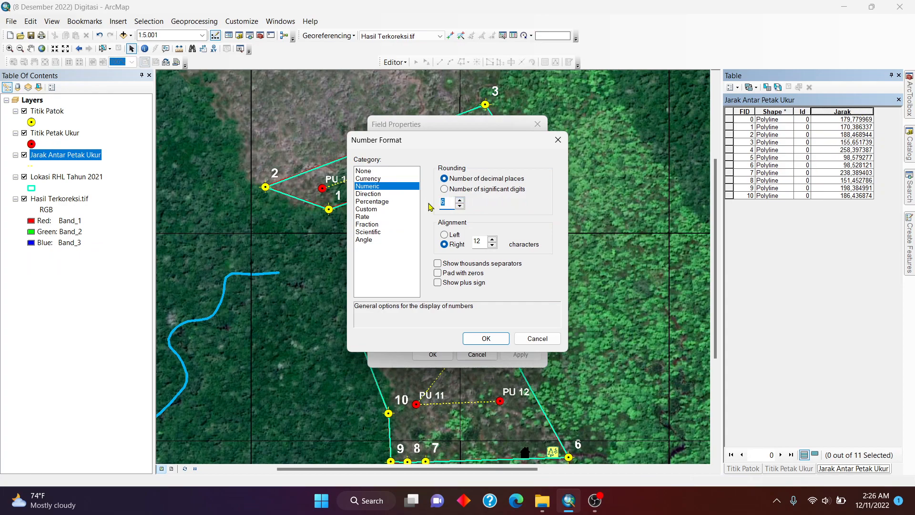
pyautogui.click(486, 338)
pyautogui.click(432, 354)
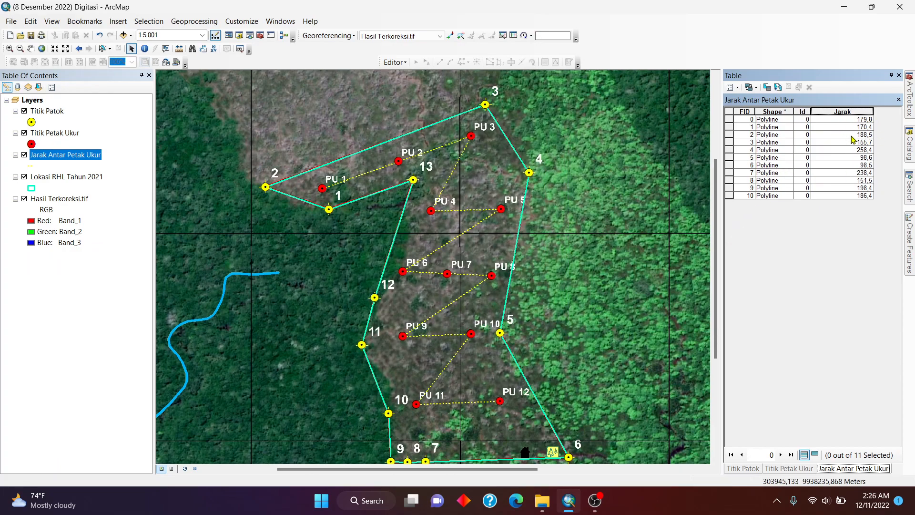
# - Close and reopen the Jarak Antar Petak Ukur attribute table
pyautogui.click(899, 101)
pyautogui.rightClick(42, 158)
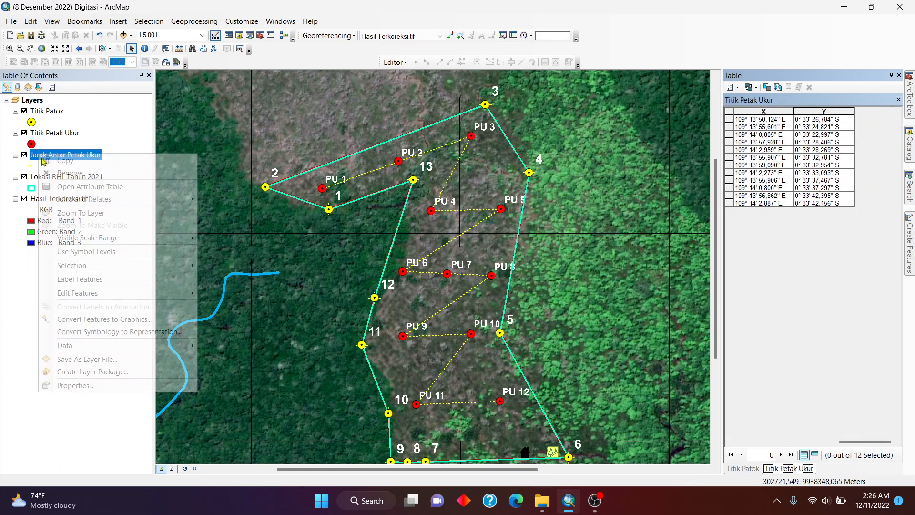
pyautogui.click(76, 187)
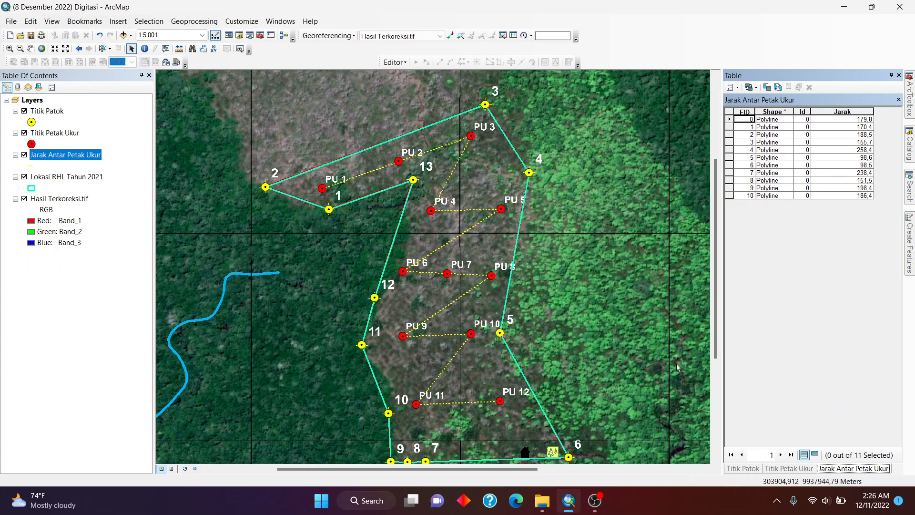
# - Toggle the Lokasi RHL Tahun 2021 layer's visibility off and on, and open its attribute table
pyautogui.rightClick(79, 179)
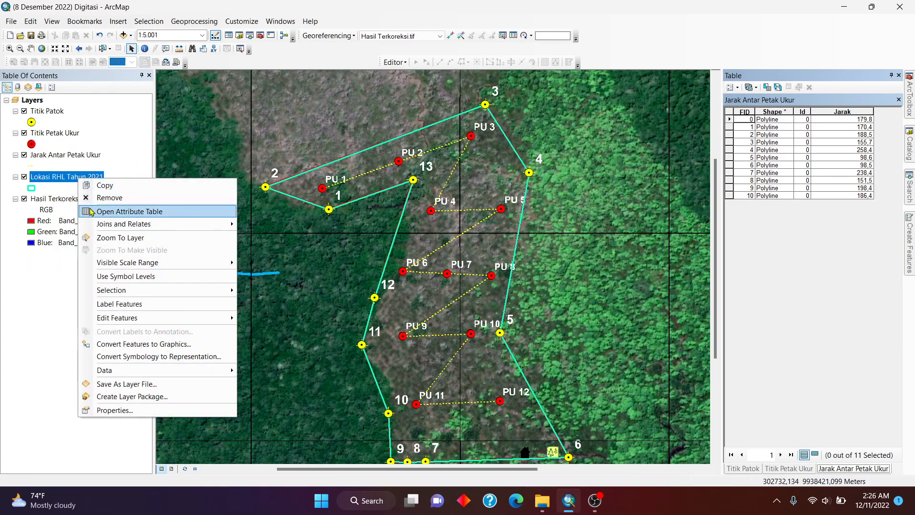
pyautogui.click(25, 178)
pyautogui.click(24, 177)
pyautogui.rightClick(62, 179)
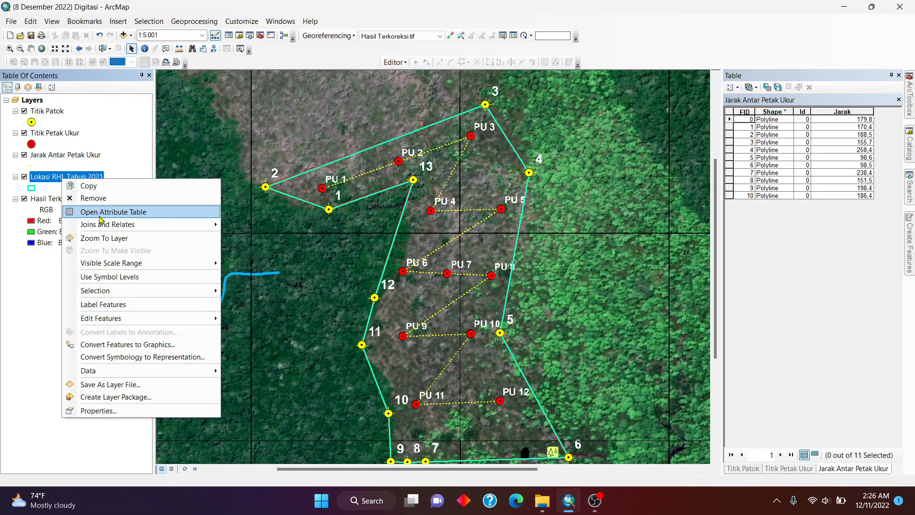
pyautogui.click(100, 215)
# - Add a Text field named Keterangan with length 50 to the Lokasi RHL Tahun 2021 table and narrow its column
pyautogui.click(738, 87)
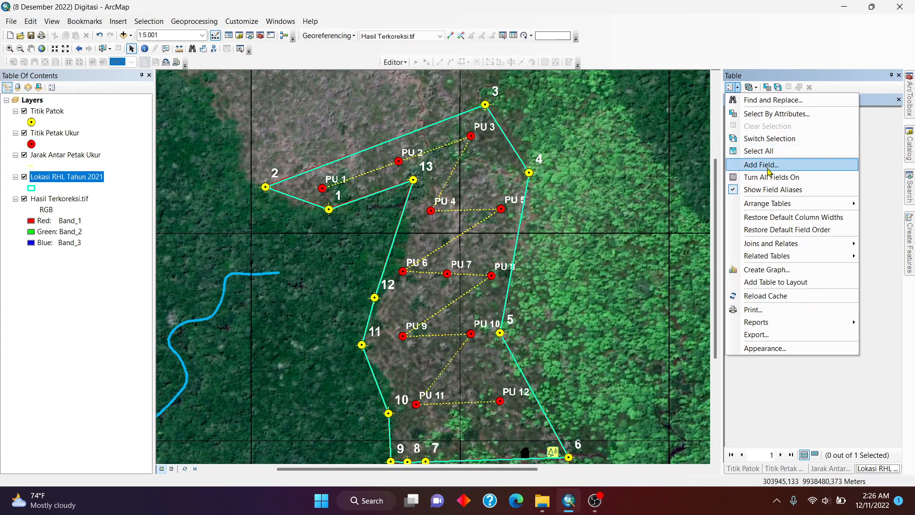
pyautogui.click(763, 165)
pyautogui.write('Keterangan')
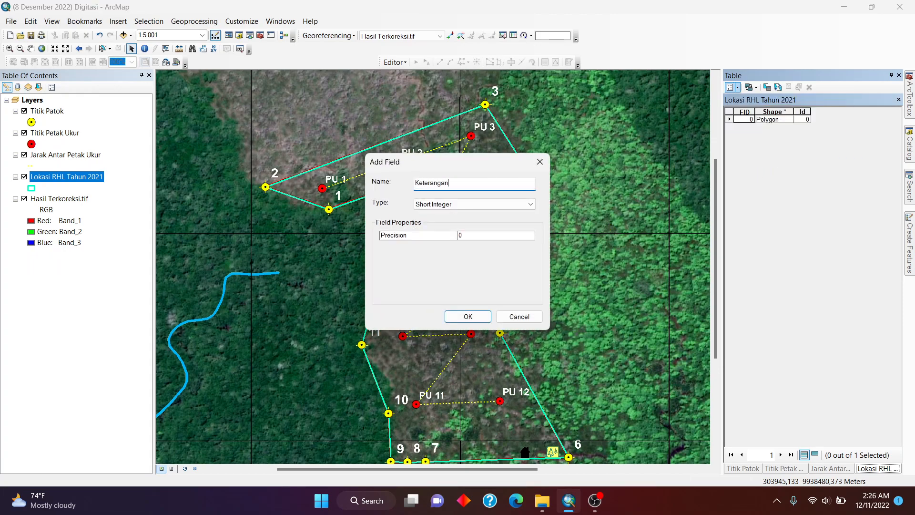
pyautogui.click(472, 204)
pyautogui.click(460, 243)
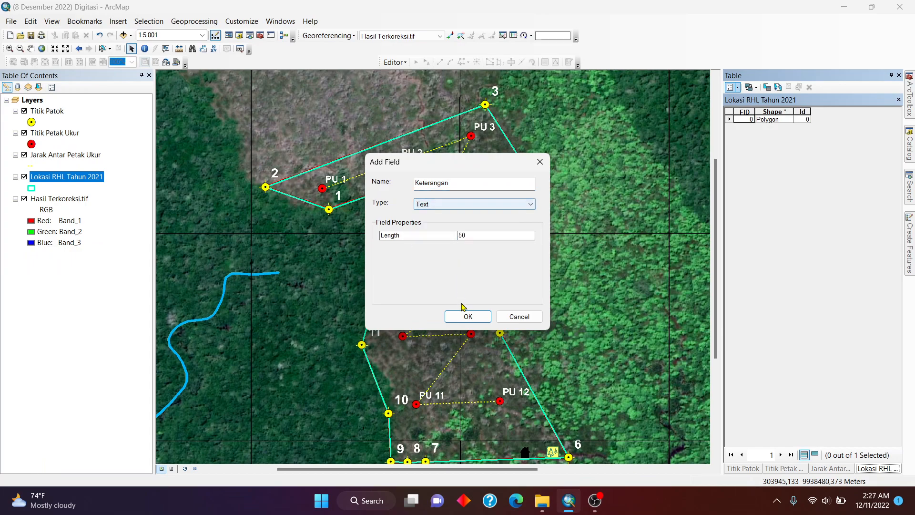
pyautogui.click(468, 316)
pyautogui.moveTo(900, 109); pyautogui.dragTo(794, 123)
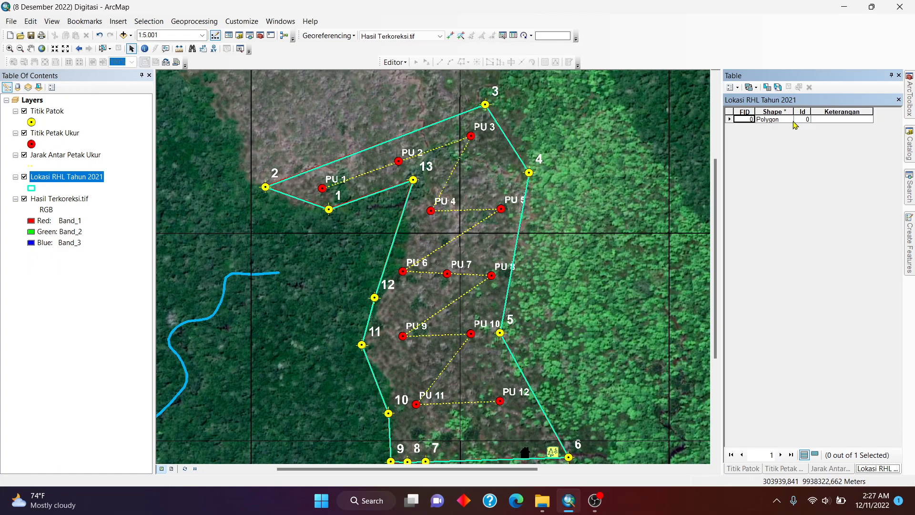
# - Add a Double field named Luas to the Lokasi RHL Tahun 2021 table and narrow its column
pyautogui.click(740, 88)
pyautogui.click(756, 164)
pyautogui.write('Luas')
pyautogui.click(506, 205)
pyautogui.click(482, 239)
pyautogui.click(468, 316)
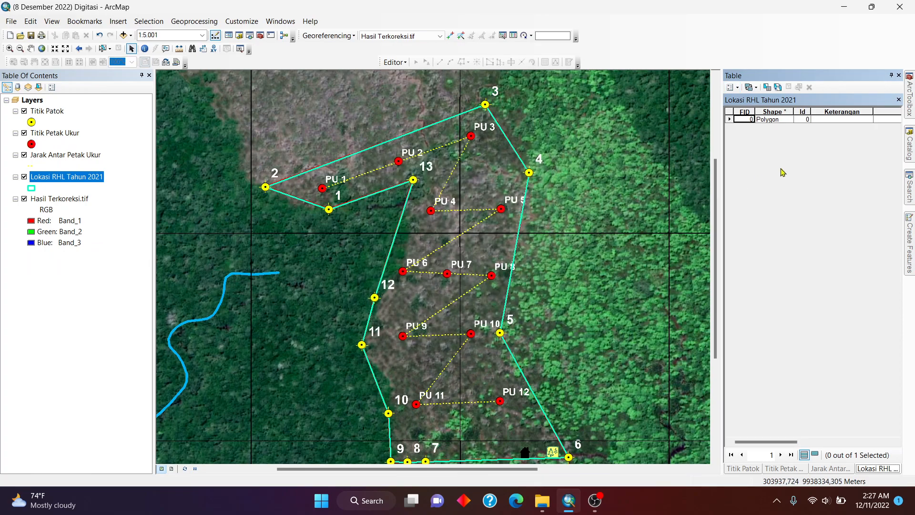
pyautogui.doubleClick(868, 111)
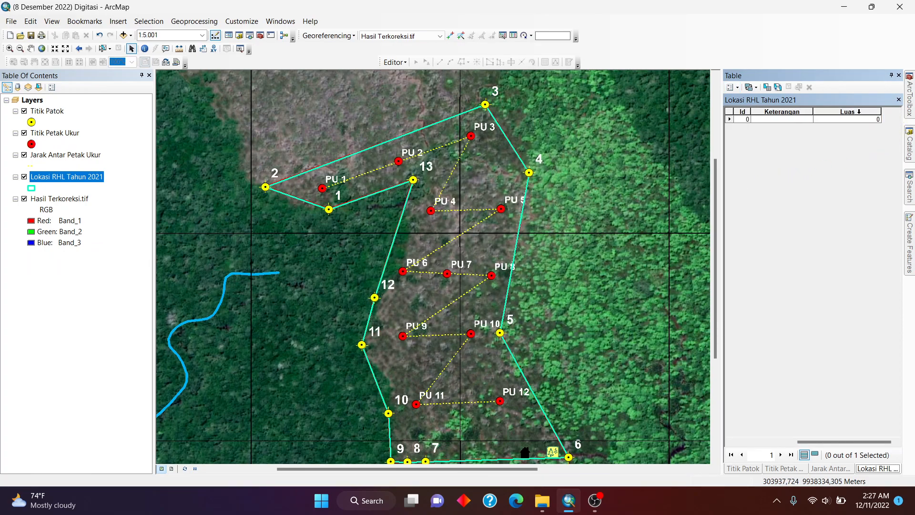
# - Fill the Keterangan field with the text "RHL Tahun 2021" using the Field Calculator
pyautogui.rightClick(776, 111)
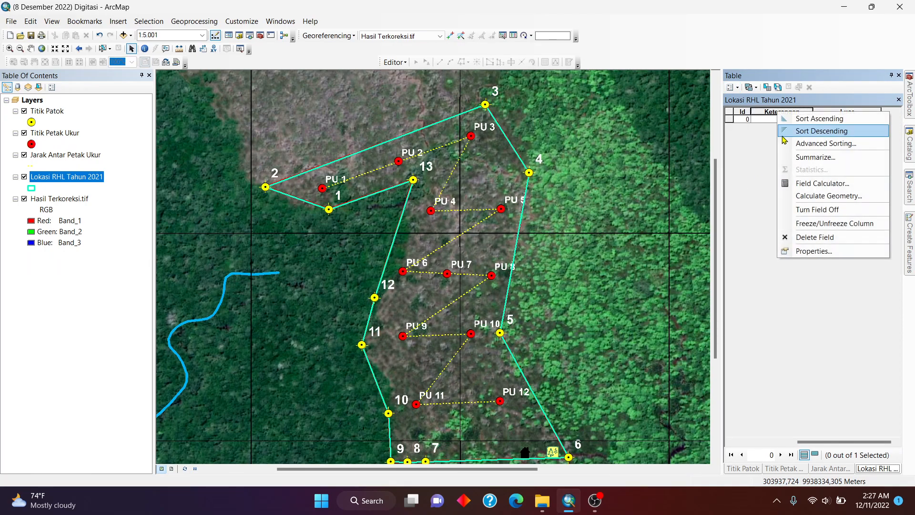
pyautogui.click(806, 190)
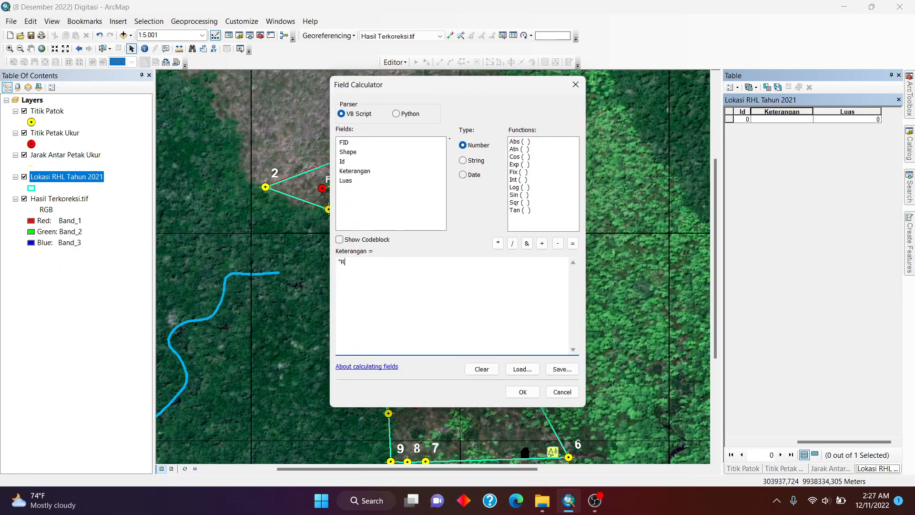
pyautogui.write('RHL Tahu')
pyautogui.click(509, 394)
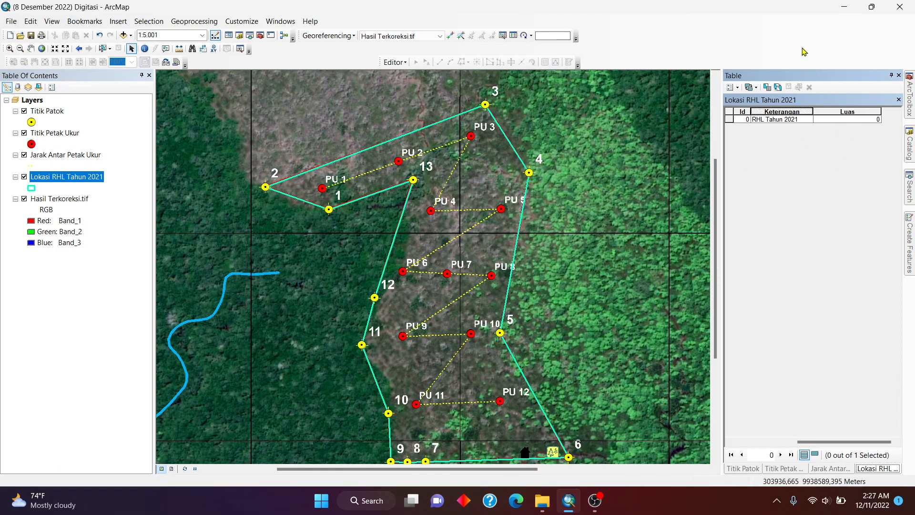
# - Calculate the polygon's area in hectares into the Luas field of the Lokasi RHL Tahun 2021 table using Calculate Geometry
pyautogui.rightClick(844, 111)
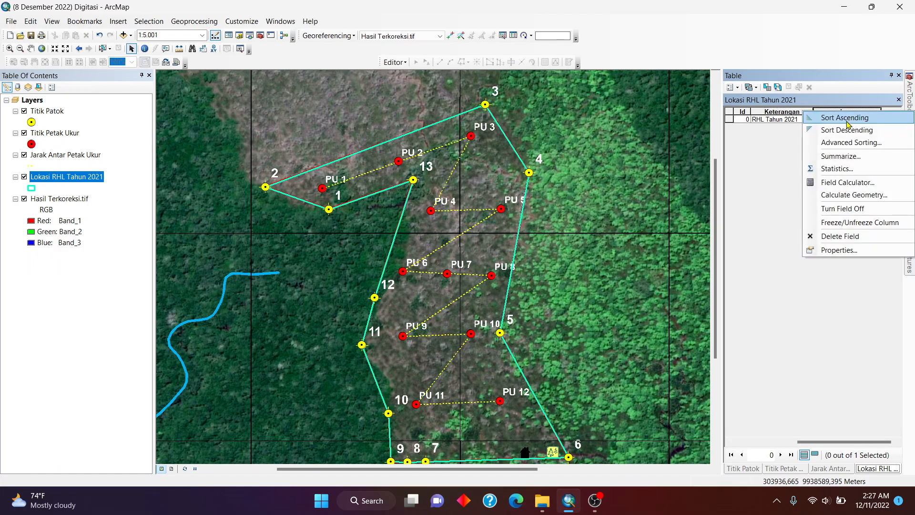
pyautogui.click(848, 196)
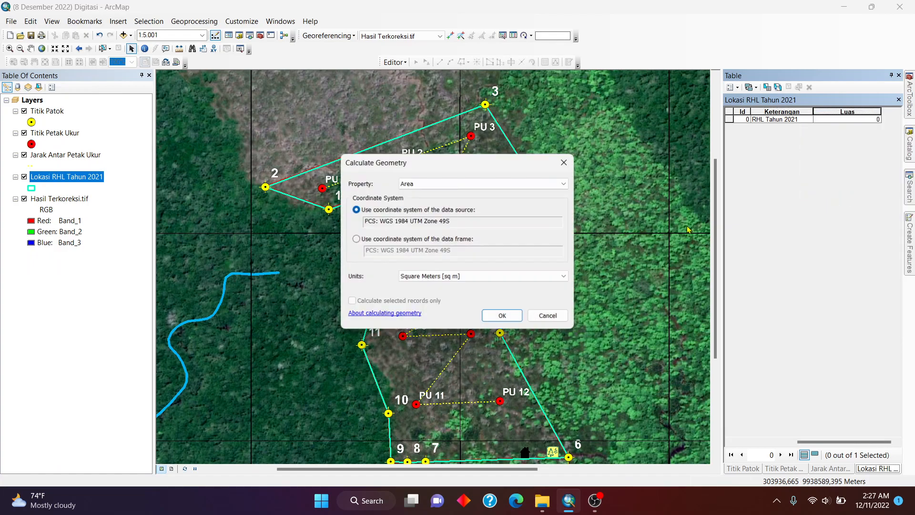
pyautogui.click(410, 183)
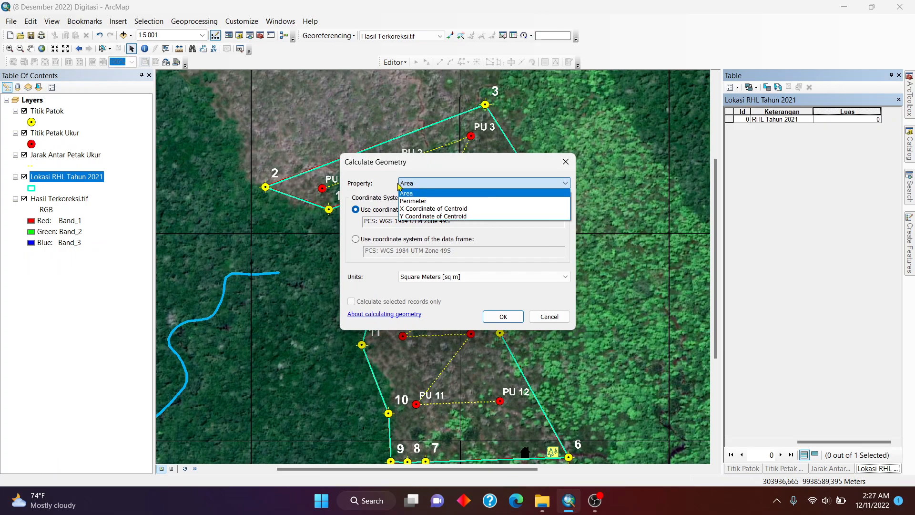
pyautogui.click(413, 195)
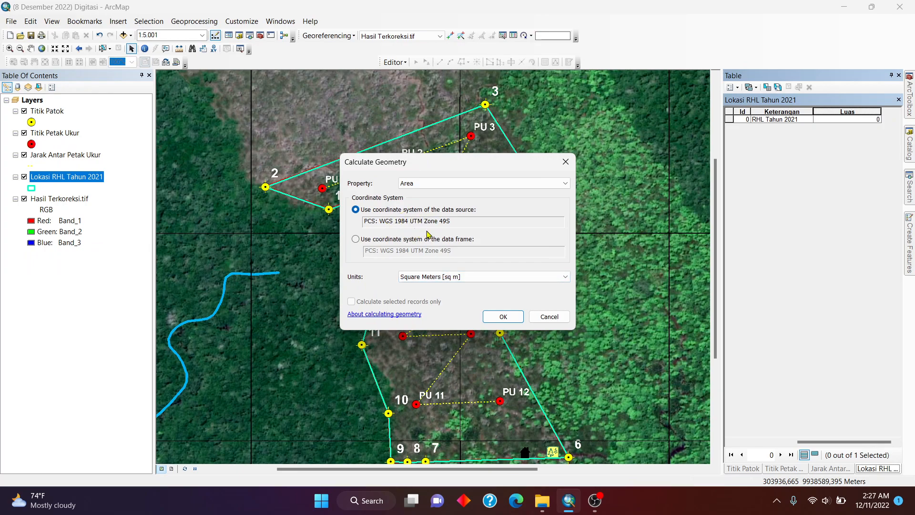
pyautogui.click(458, 280)
pyautogui.click(450, 305)
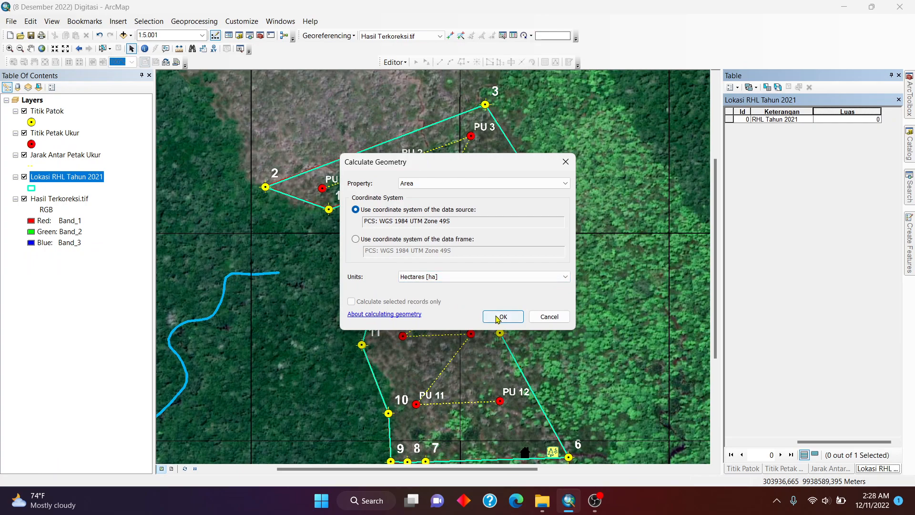
pyautogui.click(496, 317)
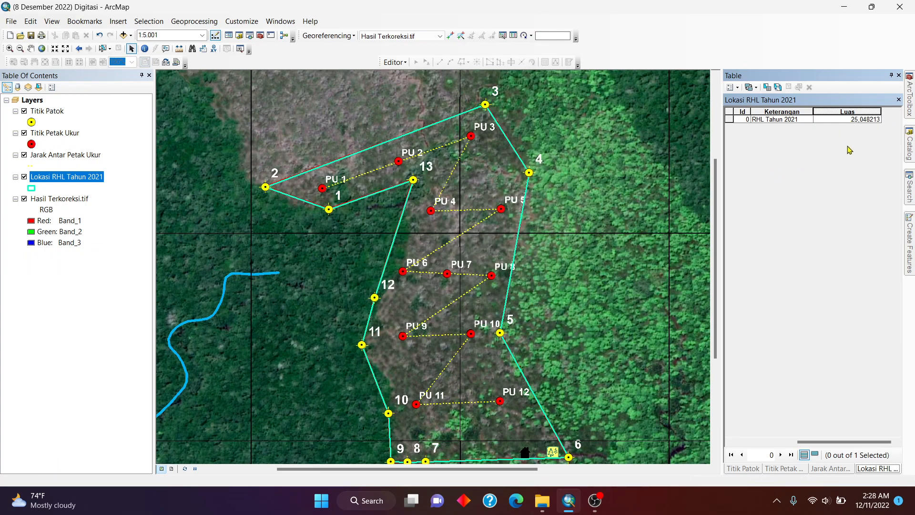
# - Set the Luas field's number format to numeric with 0 decimal places
pyautogui.rightClick(849, 109)
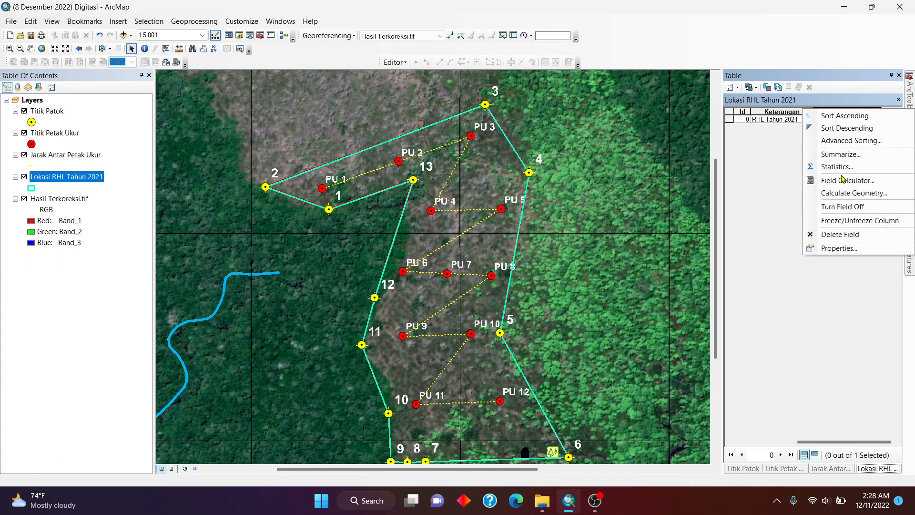
pyautogui.click(840, 247)
pyautogui.click(533, 244)
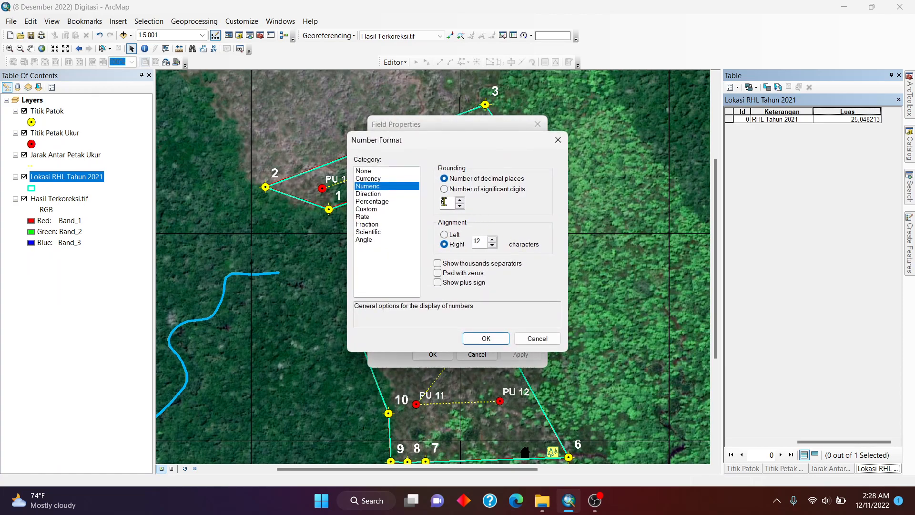
pyautogui.write('0')
pyautogui.click(486, 339)
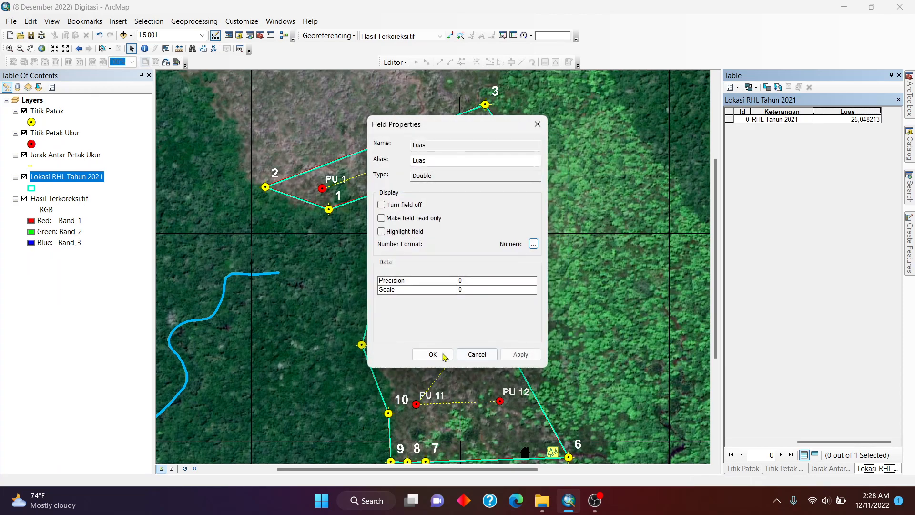
pyautogui.click(433, 354)
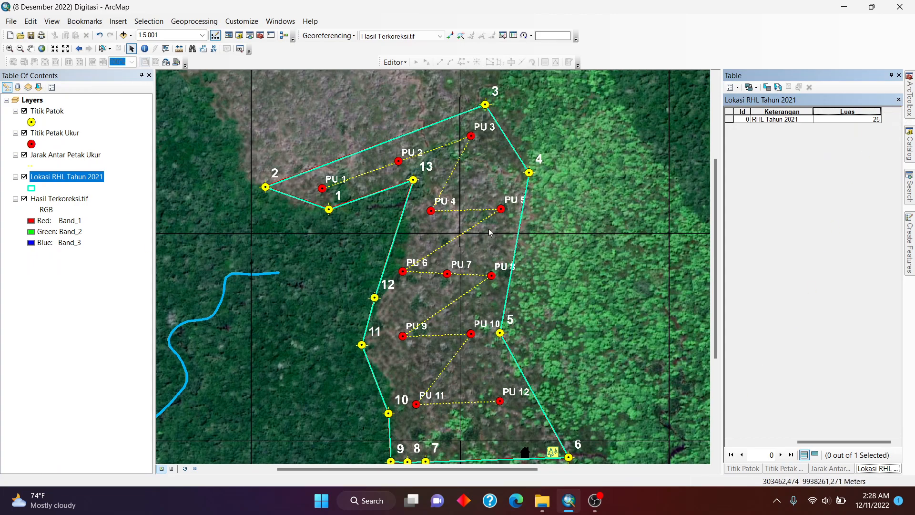
# - Review the attribute tables of Titik Patok, Titik Petak Ukur, Jarak Antar Petak Ukur and Lokasi RHL Tahun 2021 one after another
pyautogui.moveTo(482, 270); pyautogui.dragTo(495, 260)
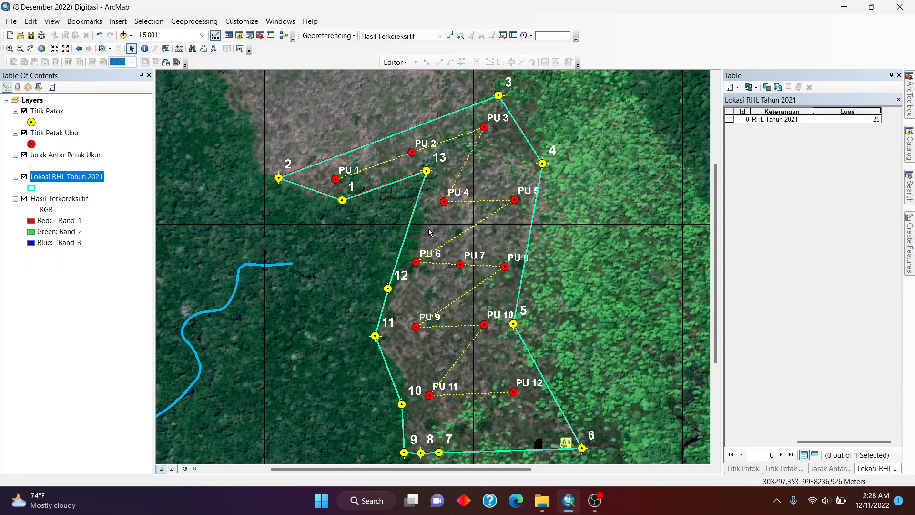
pyautogui.click(751, 468)
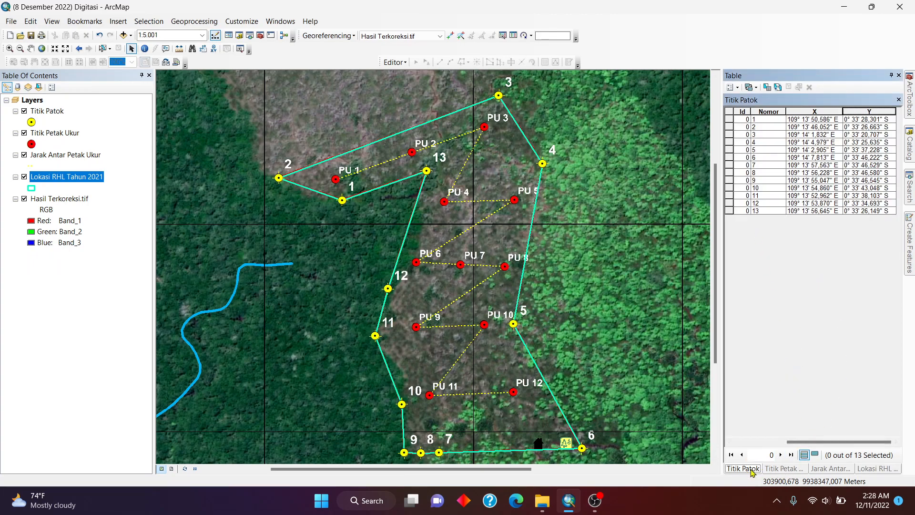
pyautogui.click(777, 470)
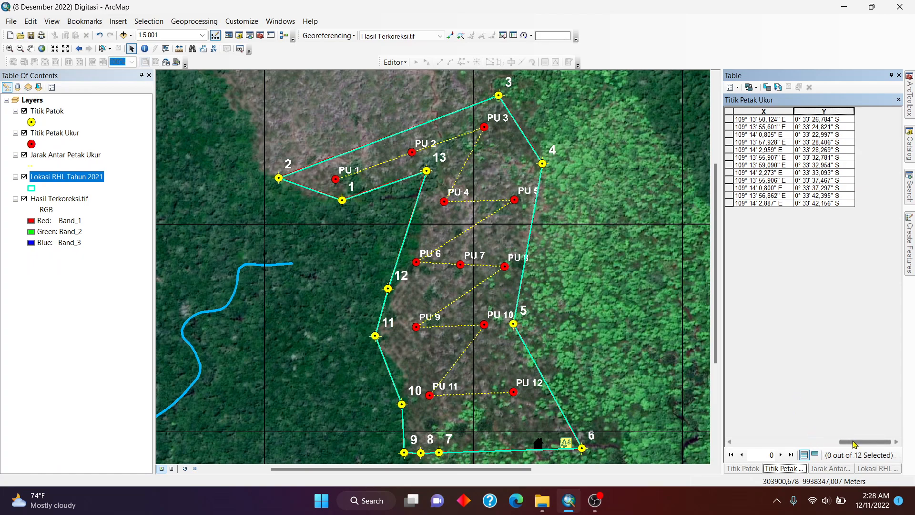
pyautogui.moveTo(854, 441); pyautogui.dragTo(829, 437)
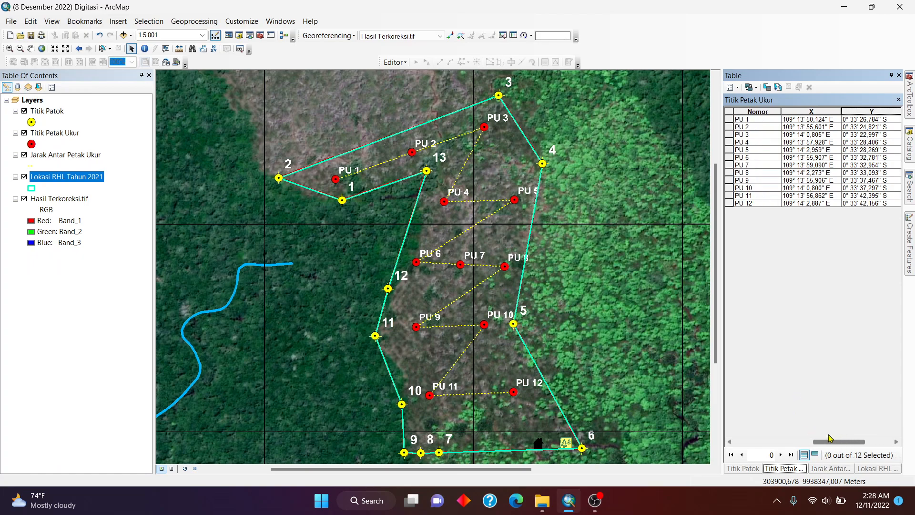
pyautogui.click(827, 469)
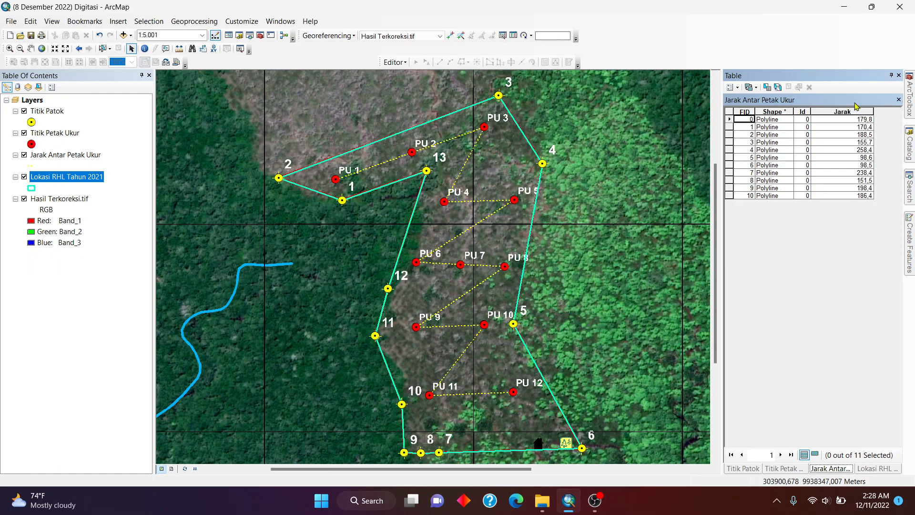
pyautogui.click(875, 469)
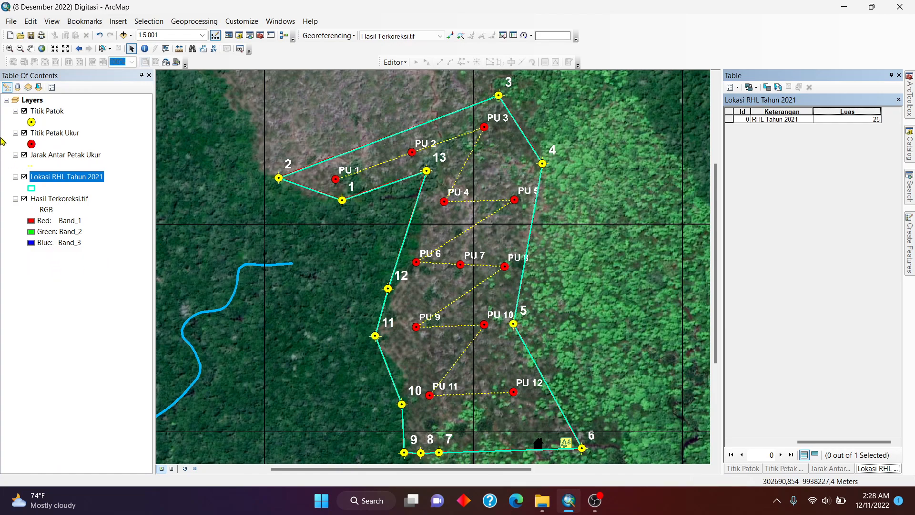
pyautogui.click(51, 311)
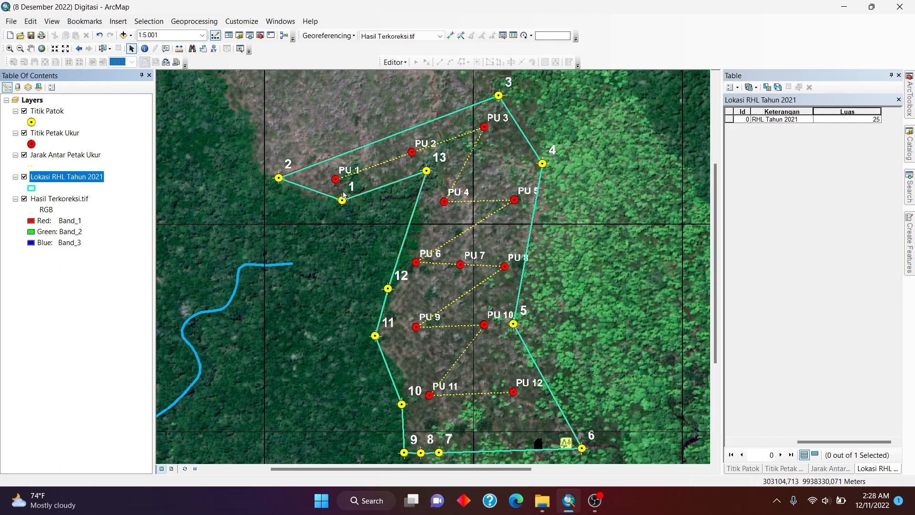
# - Turn on feature labels for the Titik Patok layer and set the label field to Nomor
pyautogui.click(746, 468)
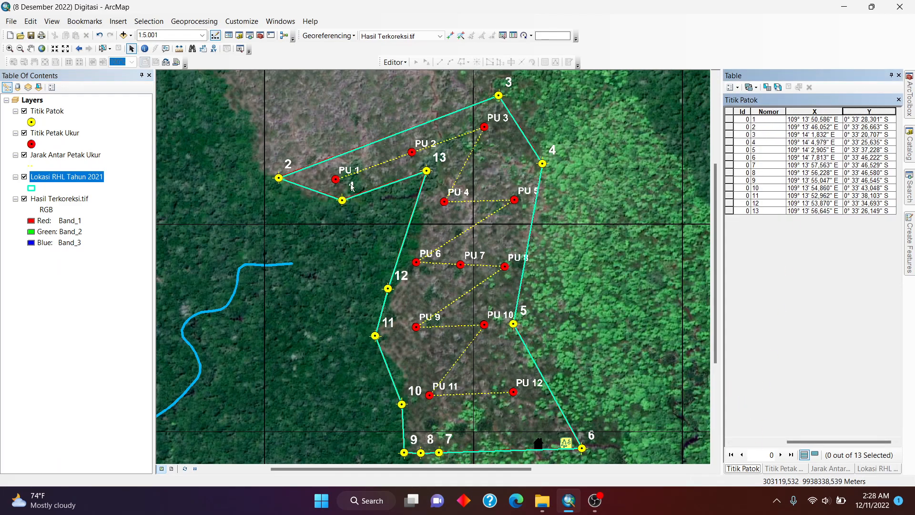
pyautogui.click(48, 112)
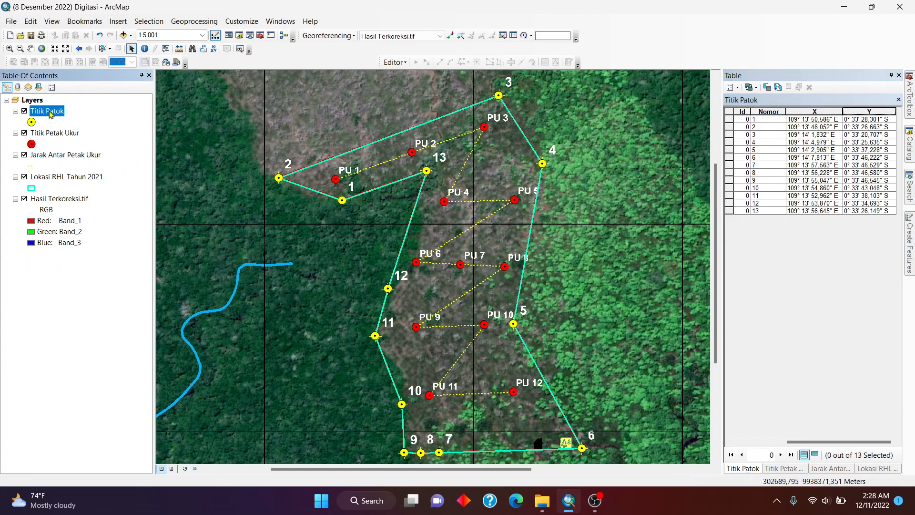
pyautogui.rightClick(53, 113)
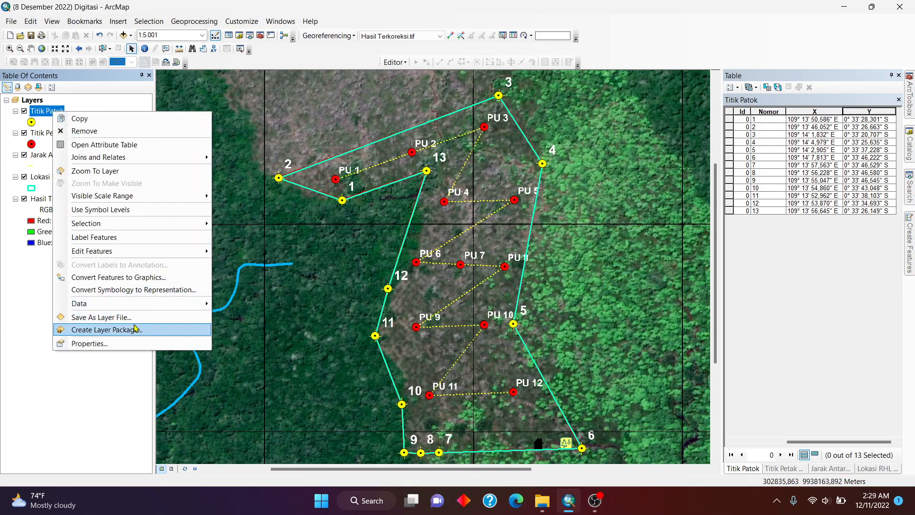
pyautogui.click(116, 343)
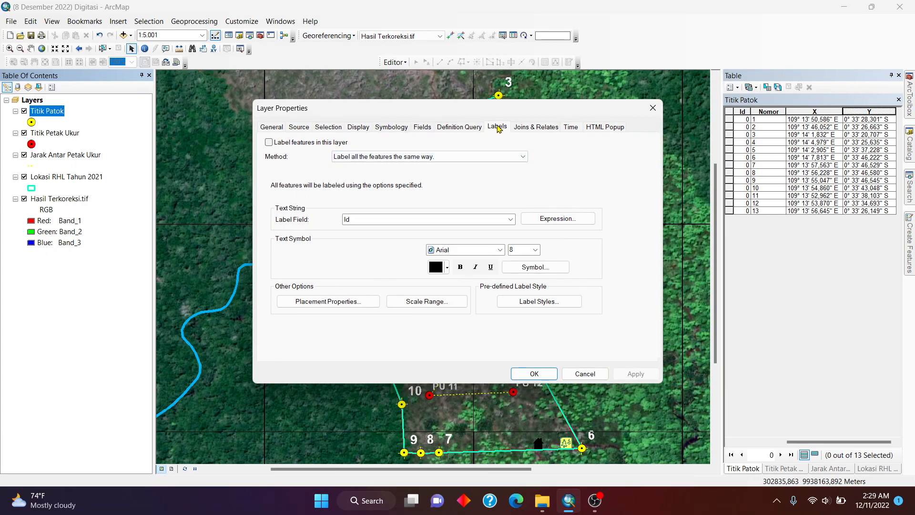
pyautogui.click(268, 143)
pyautogui.click(377, 220)
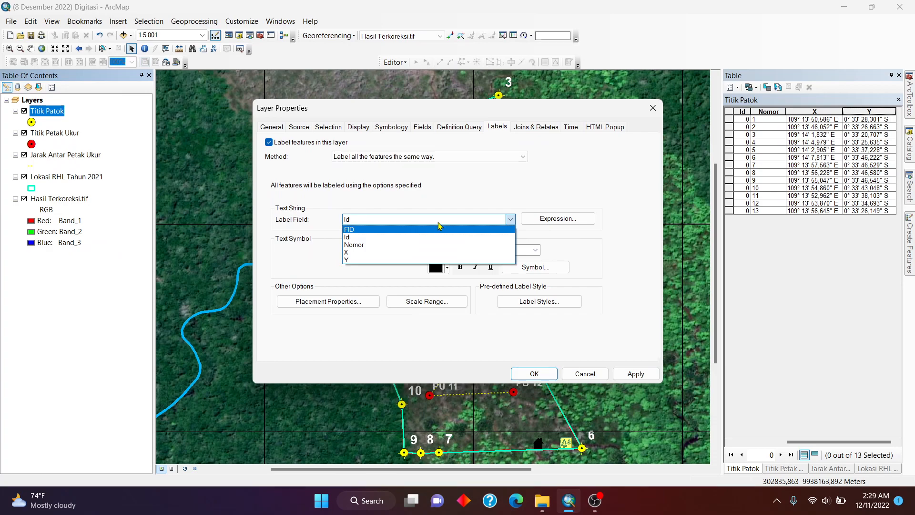
pyautogui.click(527, 103)
pyautogui.moveTo(527, 102); pyautogui.dragTo(587, 85)
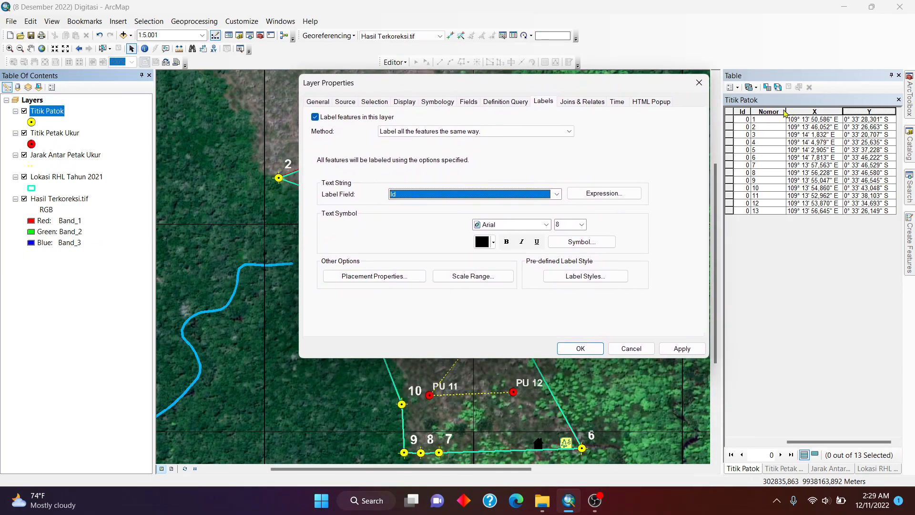
pyautogui.click(470, 196)
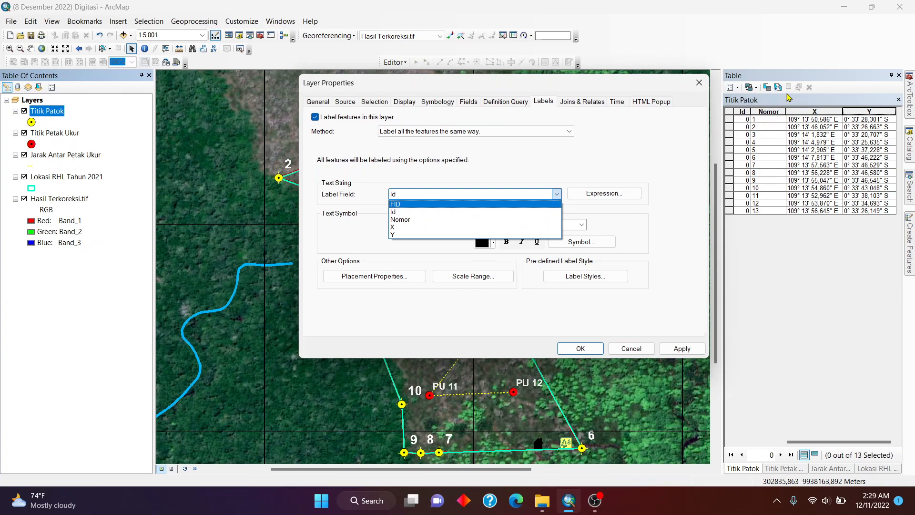
pyautogui.click(434, 220)
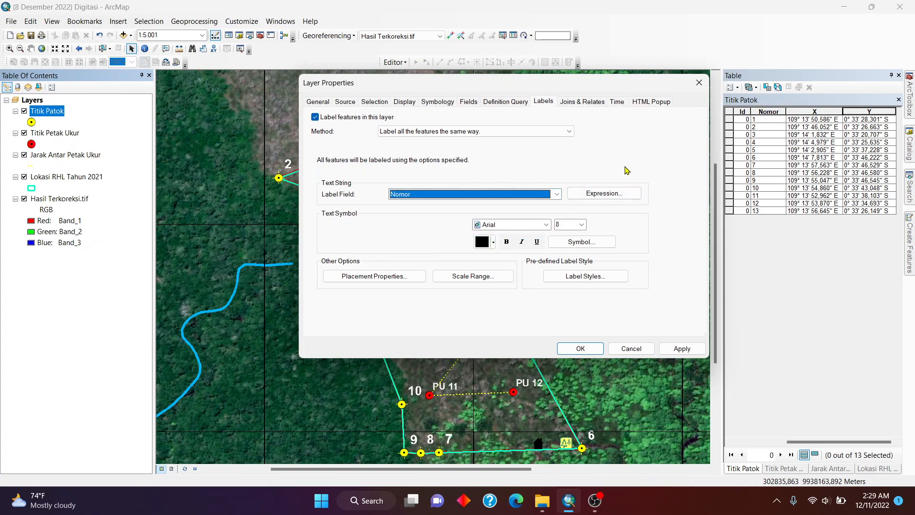
# - Try X and Y as the Titik Patok label field and set it back to Nomor
pyautogui.click(536, 197)
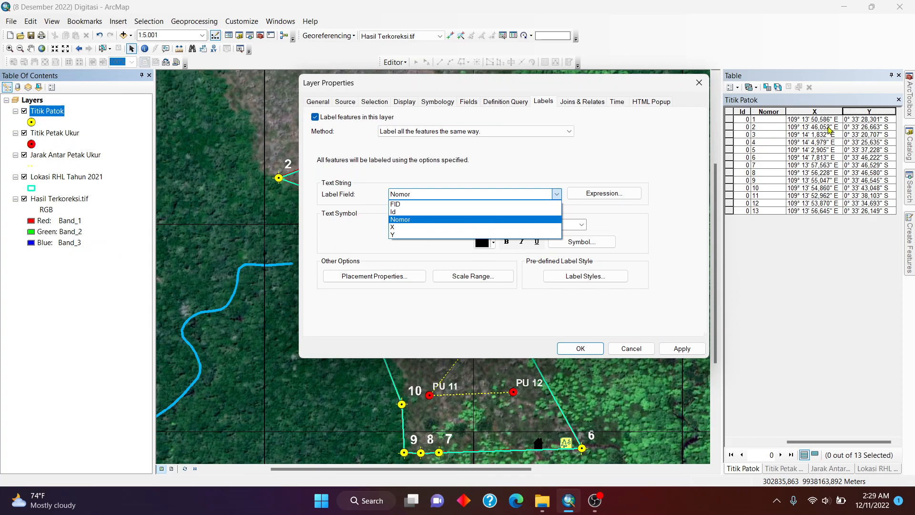
pyautogui.press('Down')
pyautogui.press('Return')
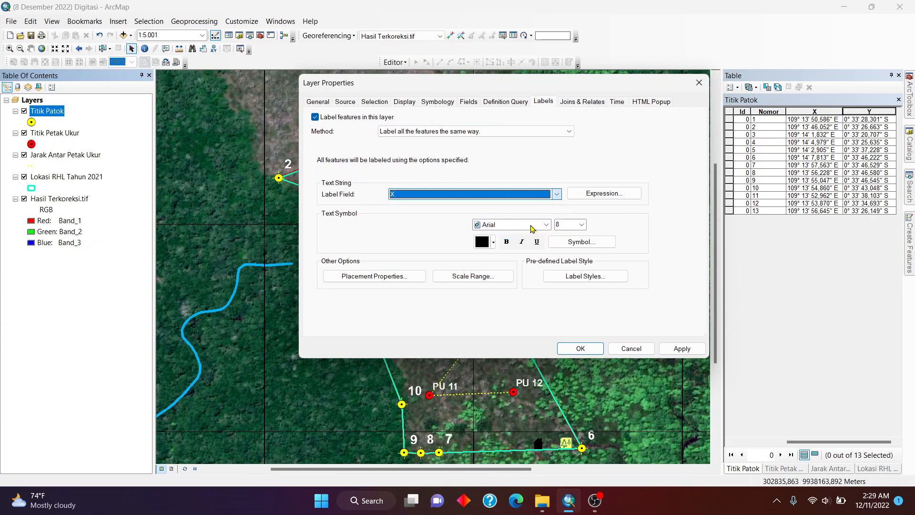
pyautogui.click(447, 194)
pyautogui.click(432, 234)
pyautogui.click(469, 200)
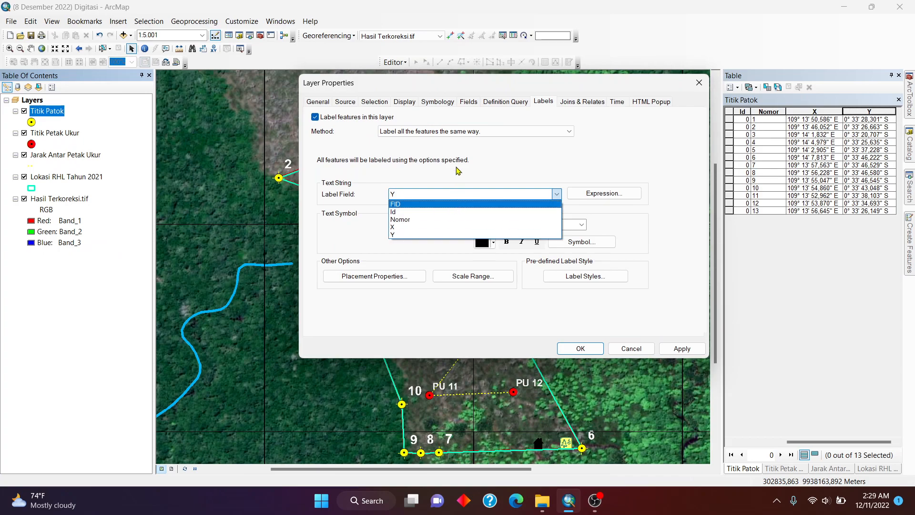
pyautogui.click(456, 220)
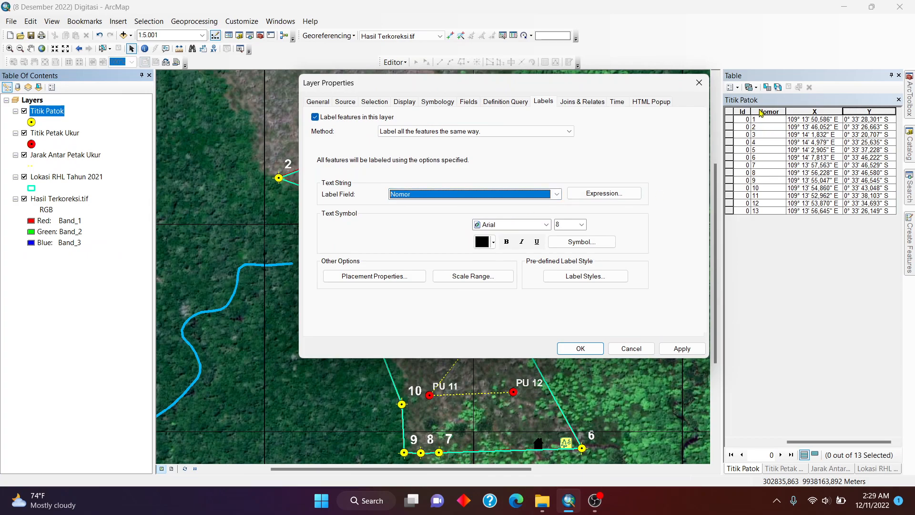
# - Make the Titik Patok label text bold and black, and apply the layer properties
pyautogui.moveTo(481, 82); pyautogui.dragTo(417, 133)
pyautogui.click(429, 286)
pyautogui.moveTo(478, 133); pyautogui.dragTo(478, 105)
pyautogui.click(415, 260)
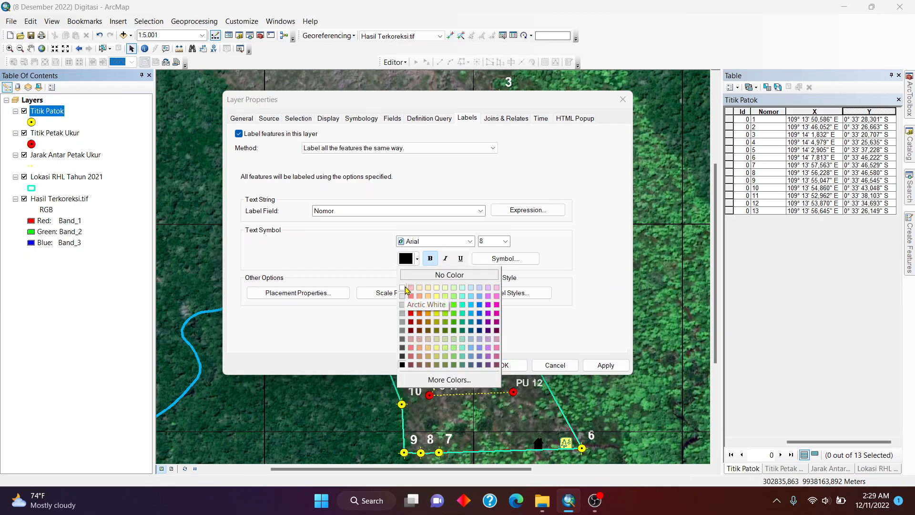
pyautogui.click(402, 364)
pyautogui.doubleClick(487, 243)
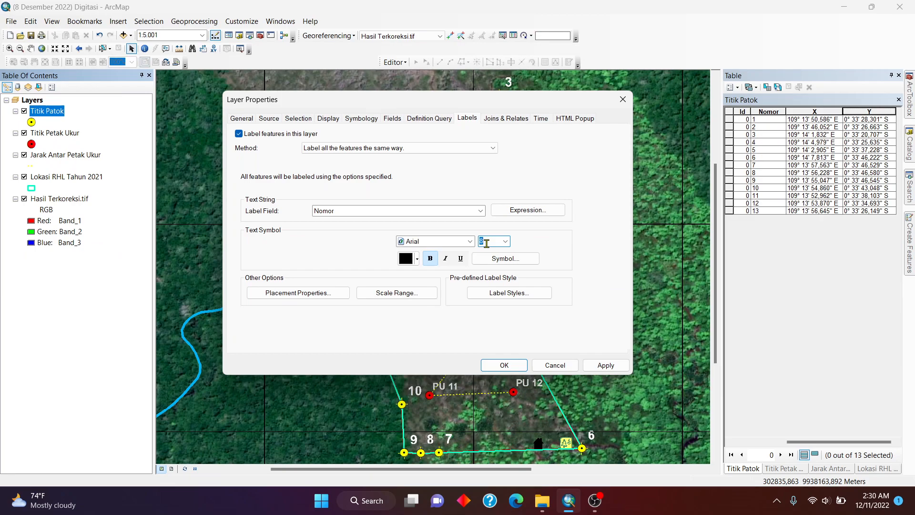
pyautogui.click(519, 368)
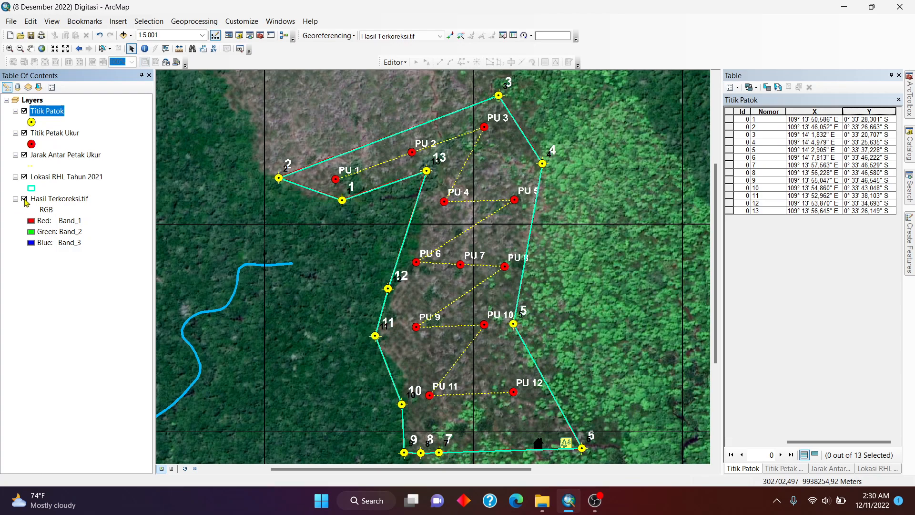
# - Toggle the Hasil Terkoreksi.tif image layer's visibility and leave it hidden
pyautogui.click(24, 200)
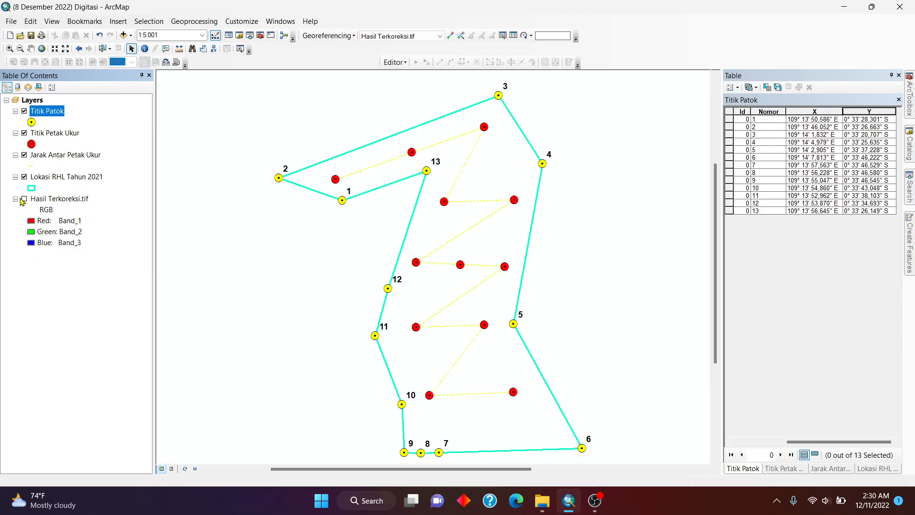
pyautogui.click(25, 199)
pyautogui.click(24, 199)
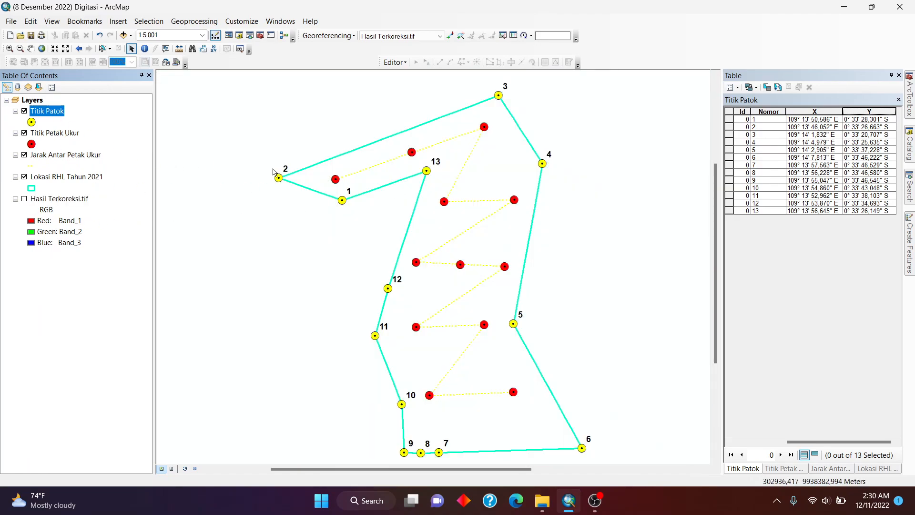
# - Show the Titik Petak Ukur attribute table and turn on feature labels in that layer's properties
pyautogui.rightClick(56, 135)
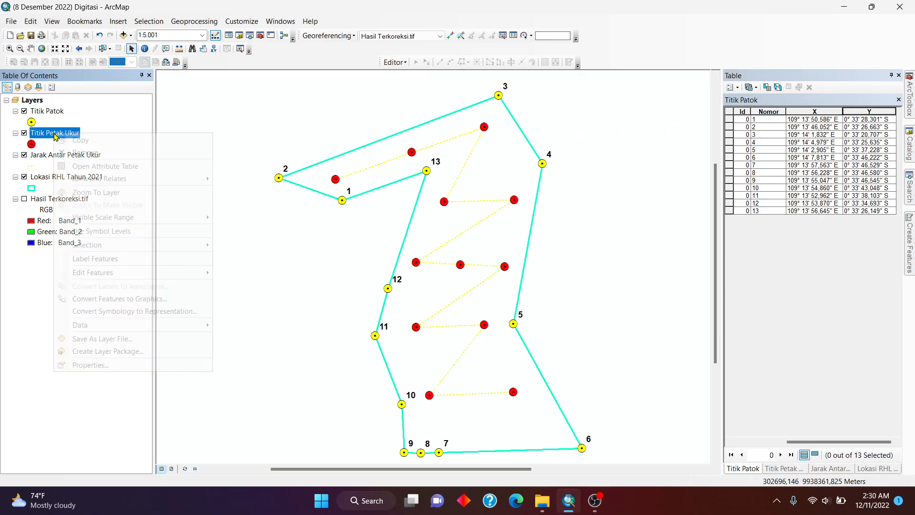
pyautogui.click(789, 469)
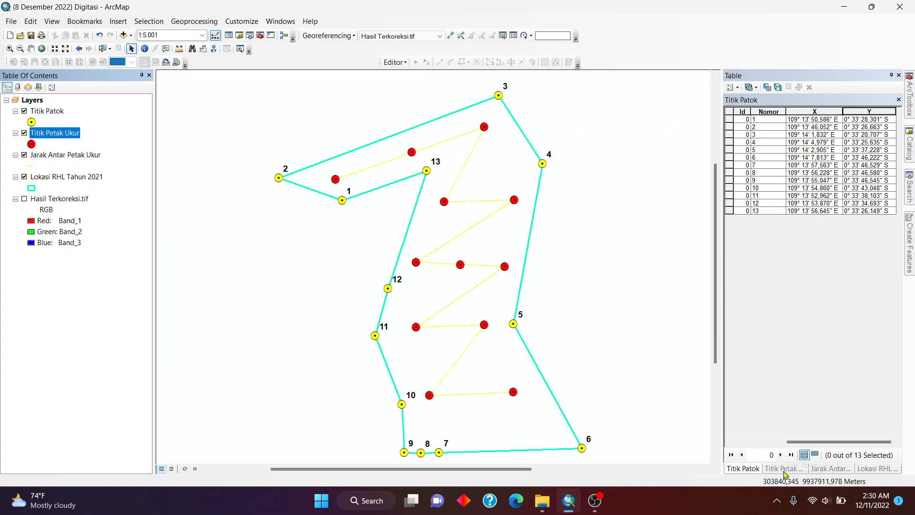
pyautogui.click(789, 470)
pyautogui.rightClick(64, 134)
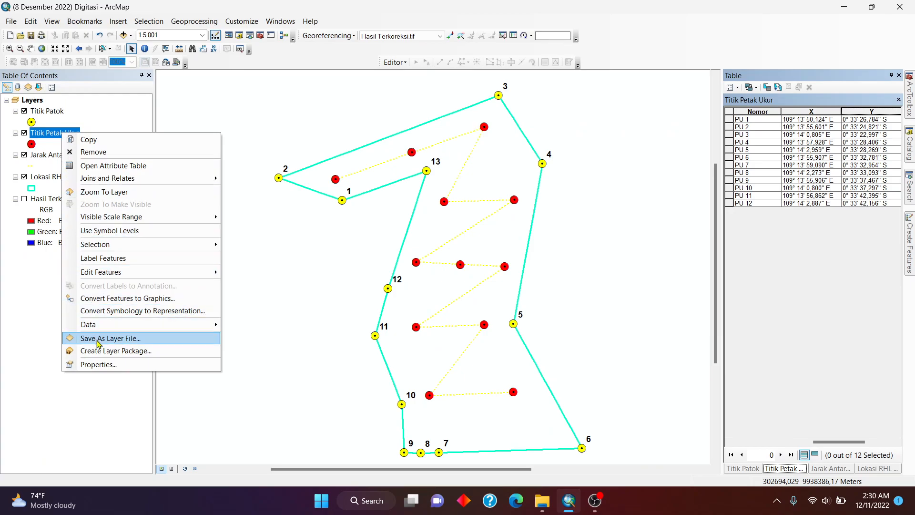
pyautogui.click(107, 364)
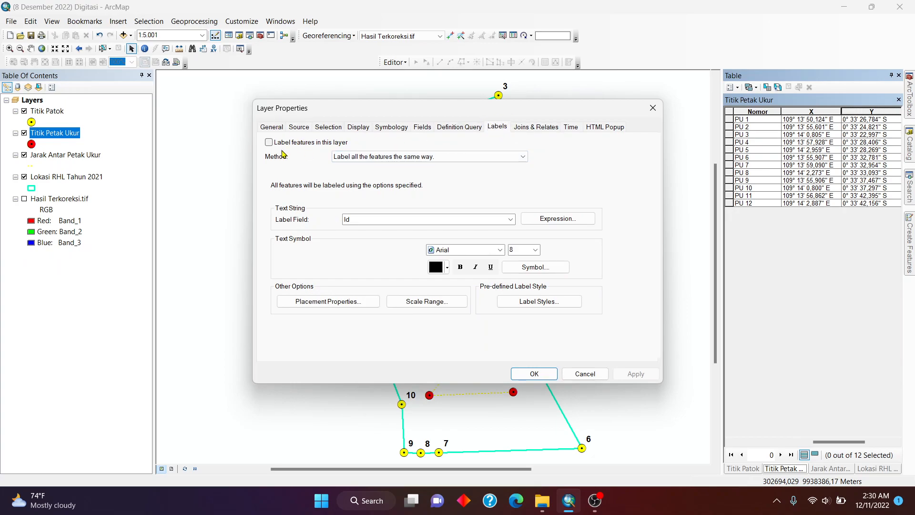
pyautogui.click(269, 143)
# - Set the label field of the Titik Petak Ukur layer to Nomor
pyautogui.click(501, 221)
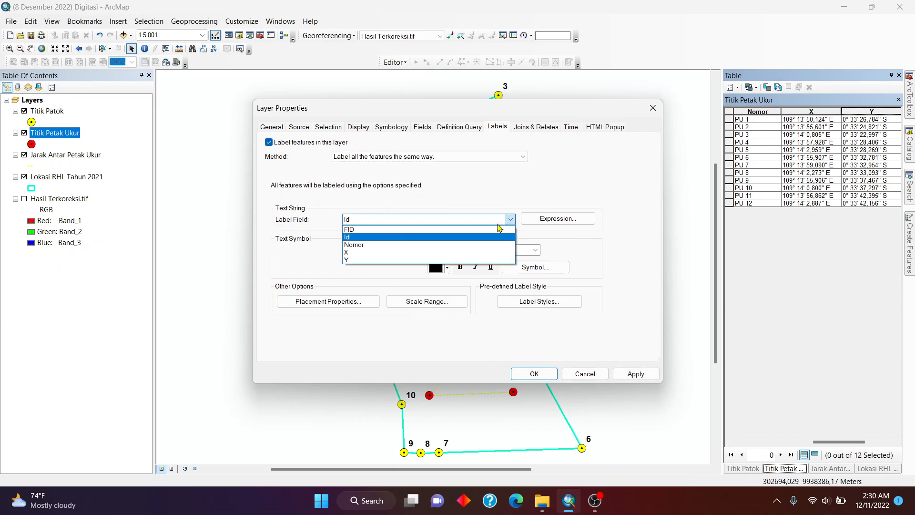
pyautogui.click(549, 107)
pyautogui.moveTo(550, 108); pyautogui.dragTo(327, 161)
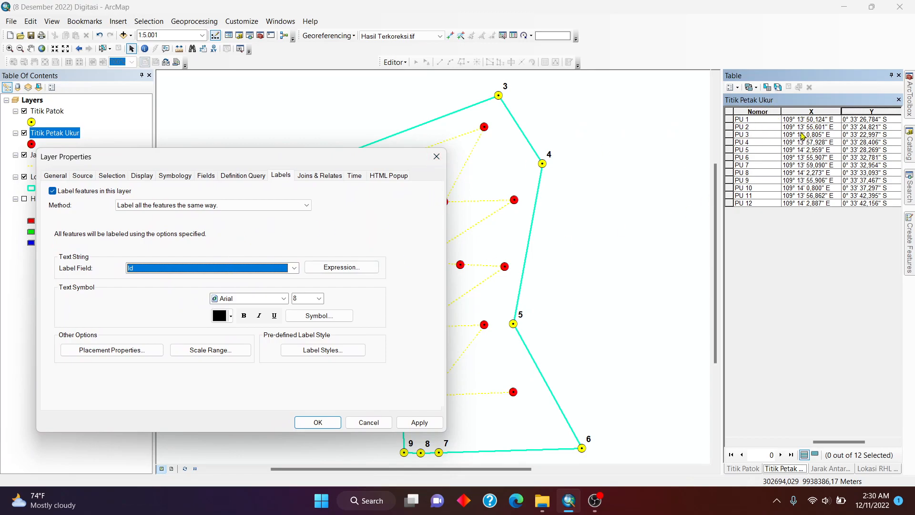
pyautogui.click(173, 270)
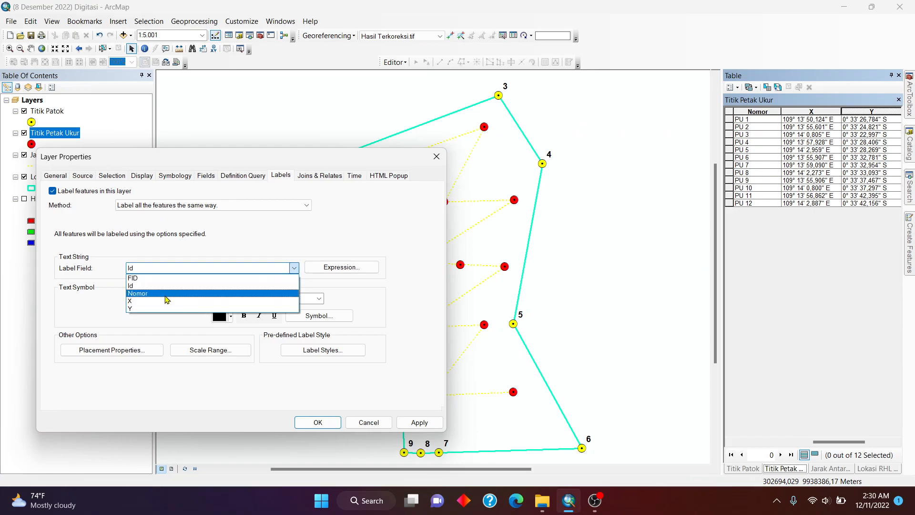
pyautogui.click(171, 300)
pyautogui.moveTo(374, 164); pyautogui.dragTo(639, 79)
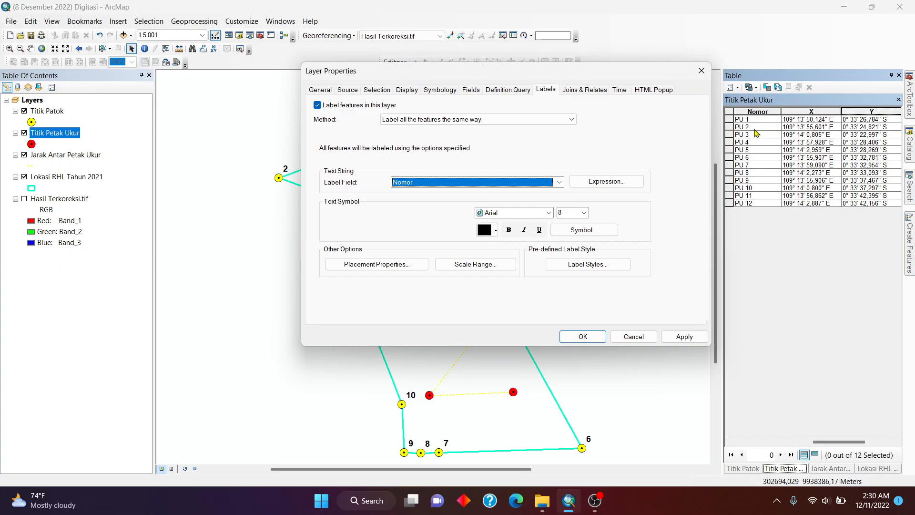
pyautogui.moveTo(630, 71); pyautogui.dragTo(227, 176)
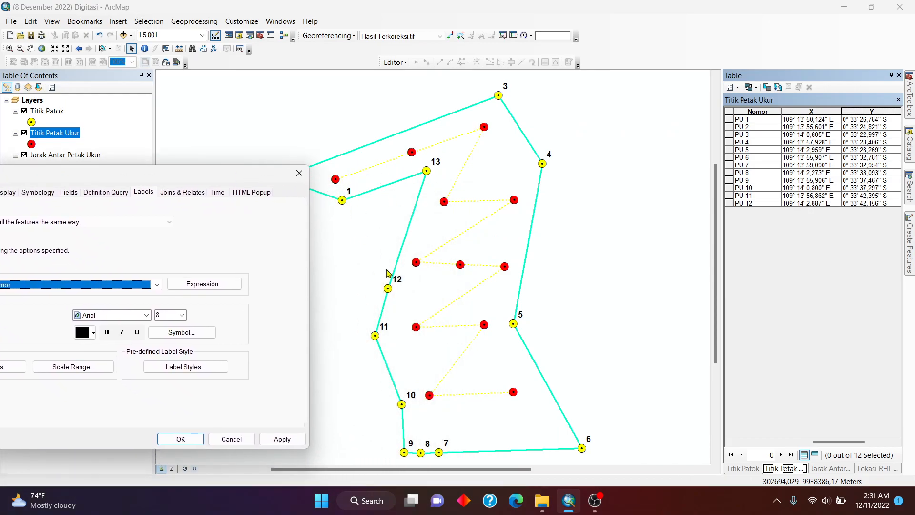
# - Make the Titik Petak Ukur label text bold at size 10 and confirm the layer properties
pyautogui.moveTo(186, 180); pyautogui.dragTo(511, 98)
pyautogui.click(434, 251)
pyautogui.click(496, 233)
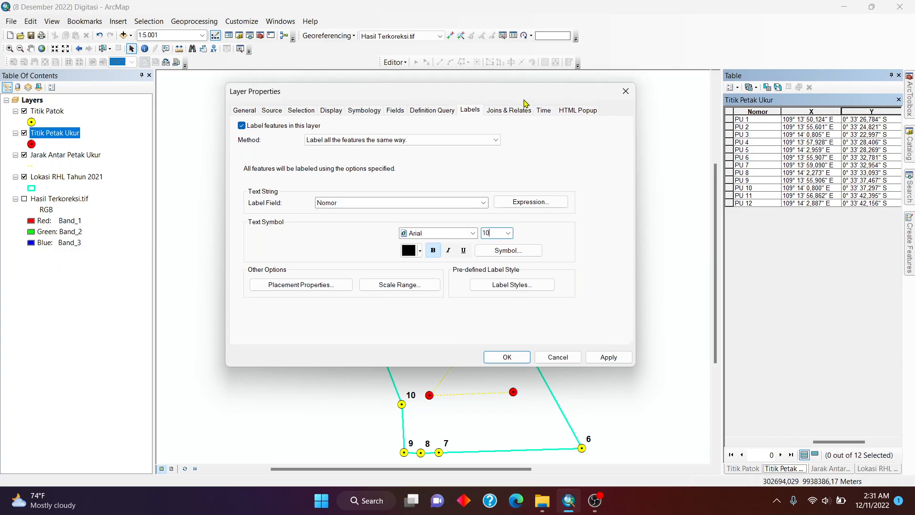
pyautogui.moveTo(522, 91); pyautogui.dragTo(411, 91)
pyautogui.click(397, 356)
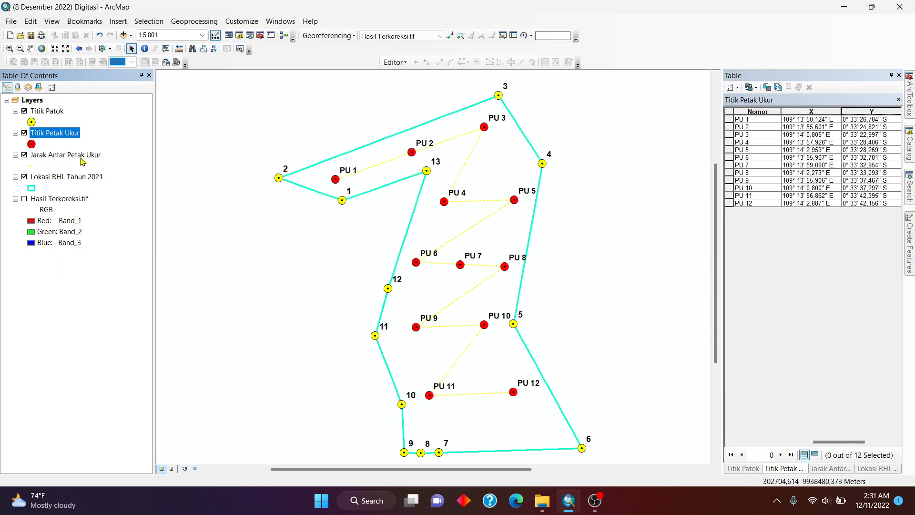
# - Show the Jarak Antar Petak Ukur attribute table and turn on feature labels in that layer's properties
pyautogui.click(830, 469)
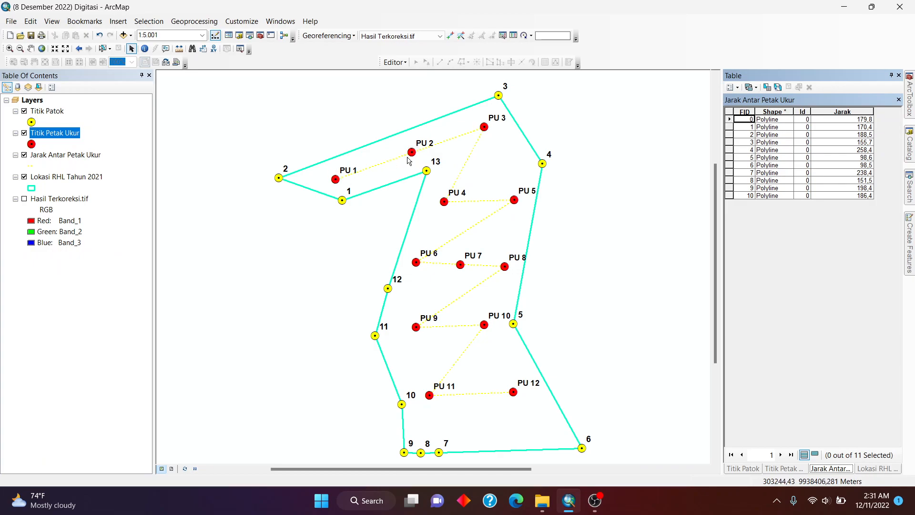
pyautogui.rightClick(82, 158)
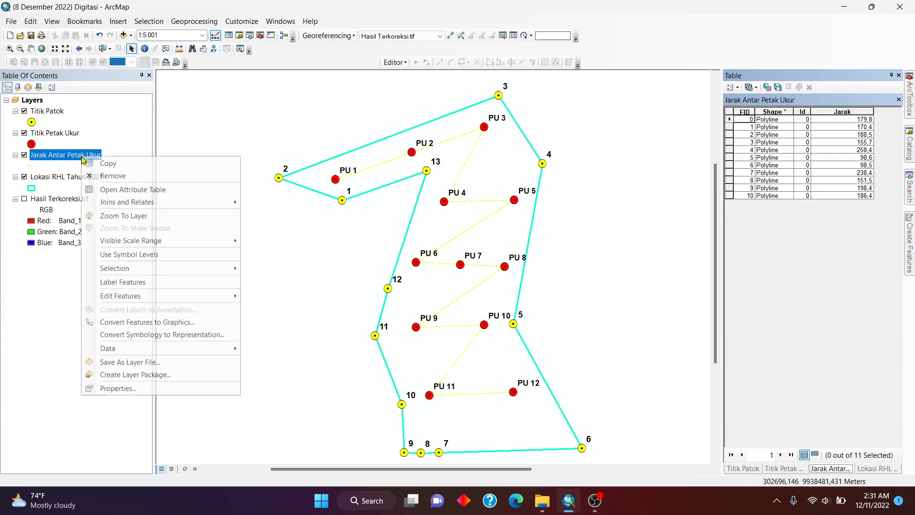
pyautogui.rightClick(68, 158)
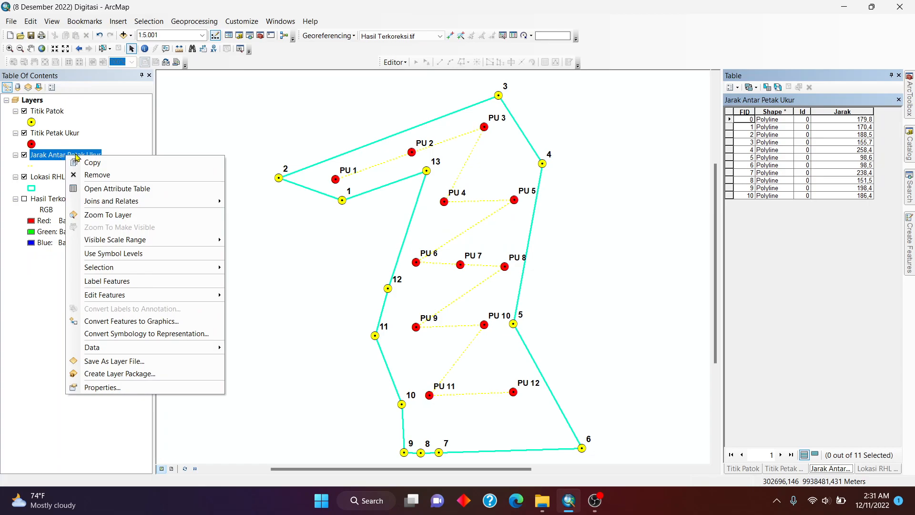
pyautogui.click(127, 387)
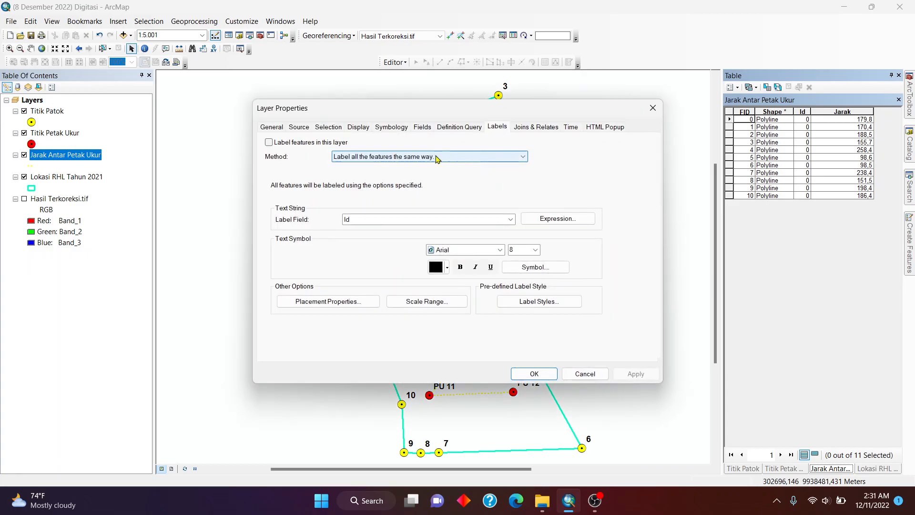
pyautogui.click(270, 142)
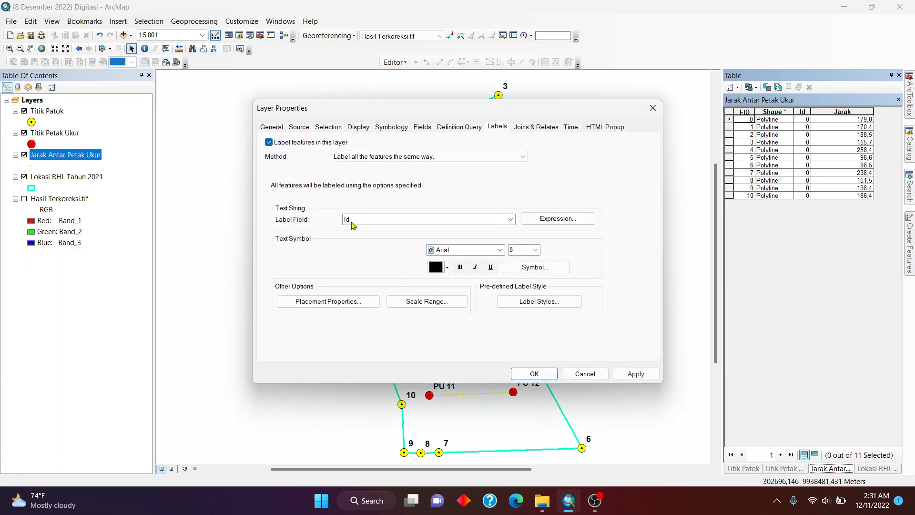
pyautogui.click(270, 142)
# - Set the label field of the Jarak Antar Petak Ukur layer to Jarak
pyautogui.moveTo(391, 112); pyautogui.dragTo(71, 220)
pyautogui.moveTo(196, 219); pyautogui.dragTo(536, 98)
pyautogui.click(481, 212)
pyautogui.click(467, 235)
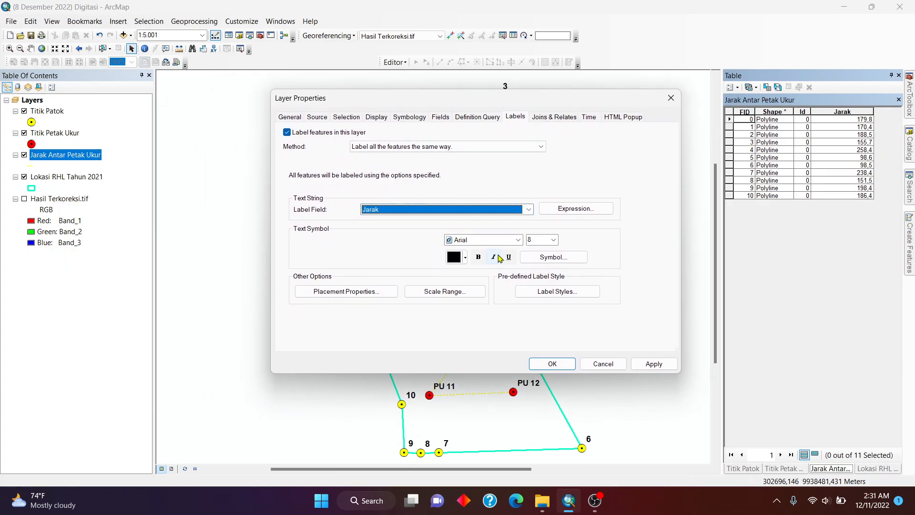
# - Make the Jarak Antar Petak Ukur label text bold and red, and apply it to the map
pyautogui.click(479, 257)
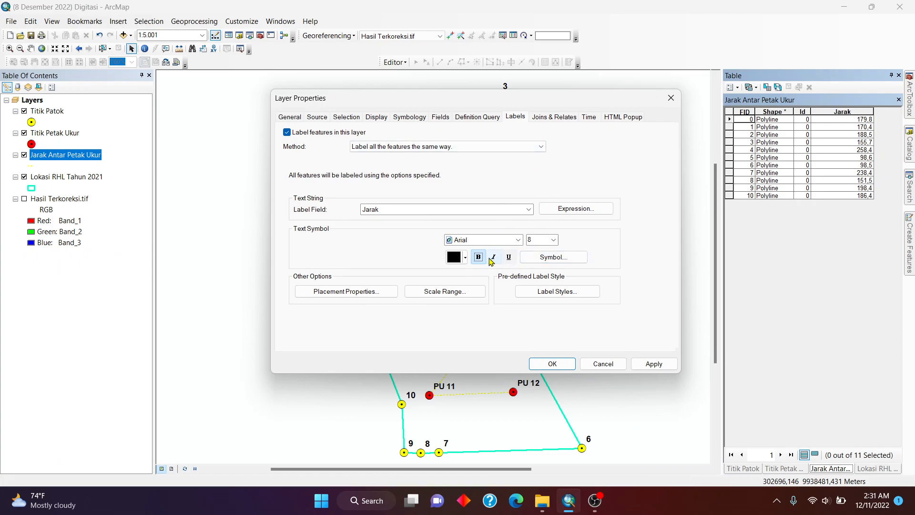
pyautogui.click(465, 257)
pyautogui.click(459, 305)
pyautogui.moveTo(515, 99); pyautogui.dragTo(207, 89)
pyautogui.click(340, 358)
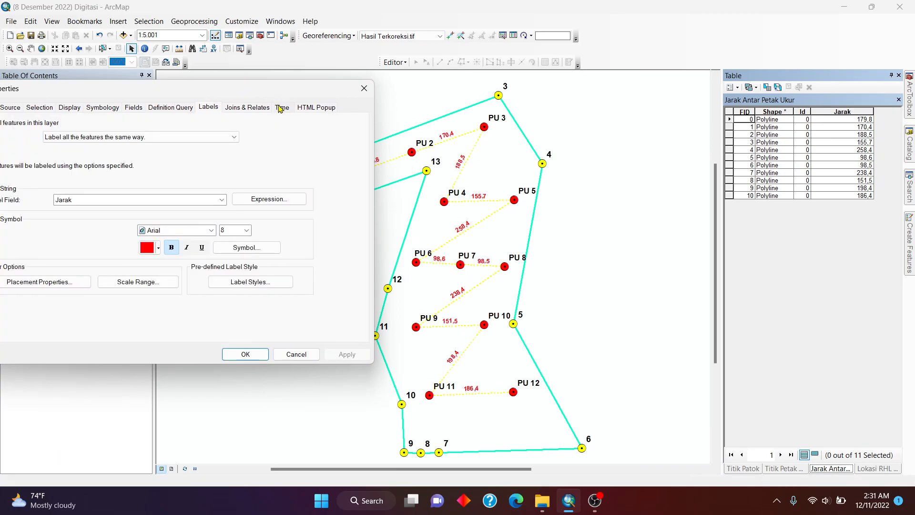
# - Reselect Jarak as the label field of the Jarak Antar Petak Ukur layer and confirm the layer properties
pyautogui.moveTo(282, 93); pyautogui.dragTo(216, 131)
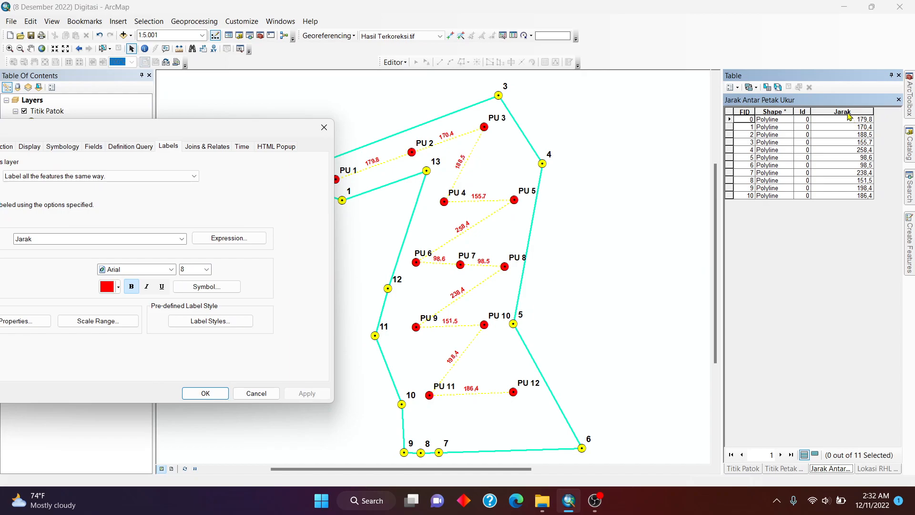
pyautogui.moveTo(237, 131); pyautogui.dragTo(622, 82)
pyautogui.click(467, 189)
pyautogui.click(474, 216)
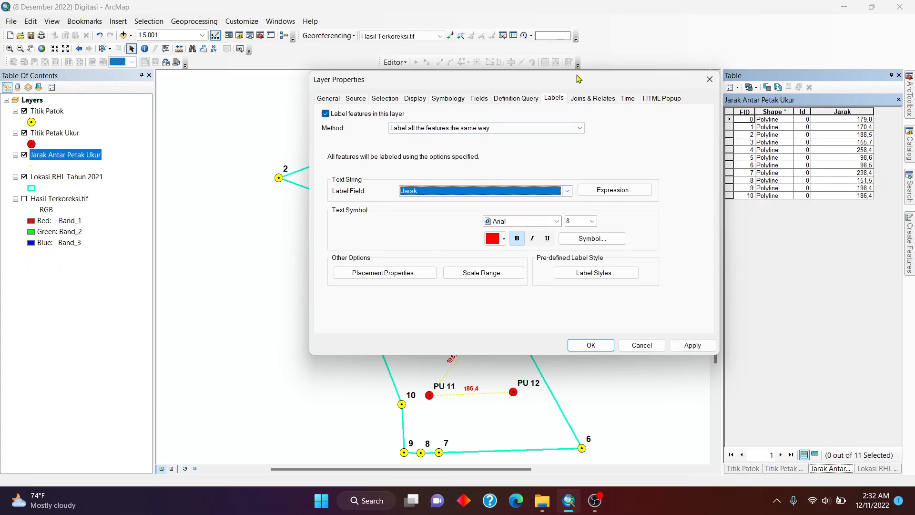
pyautogui.moveTo(578, 80); pyautogui.dragTo(199, 98)
pyautogui.click(223, 366)
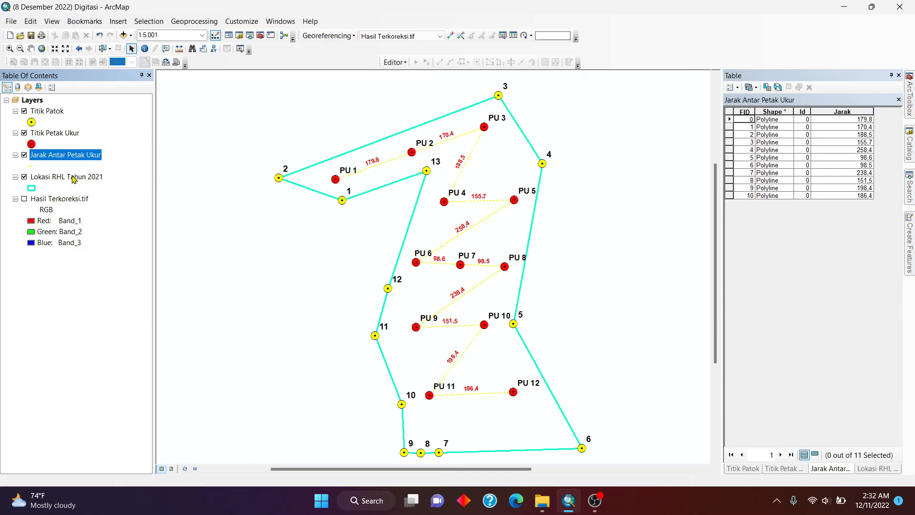
# - Turn on feature labels for the Lokasi RHL Tahun 2021 layer and set the label field to Luas
pyautogui.click(876, 469)
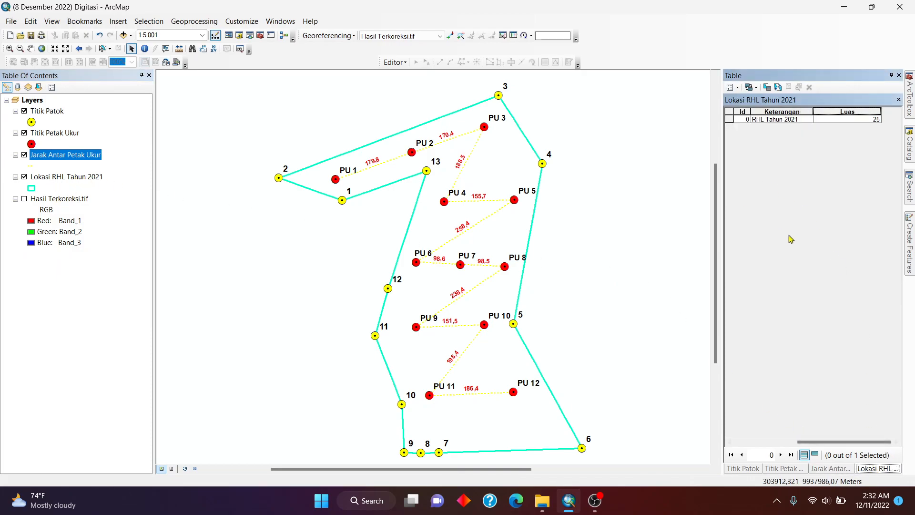
pyautogui.rightClick(80, 177)
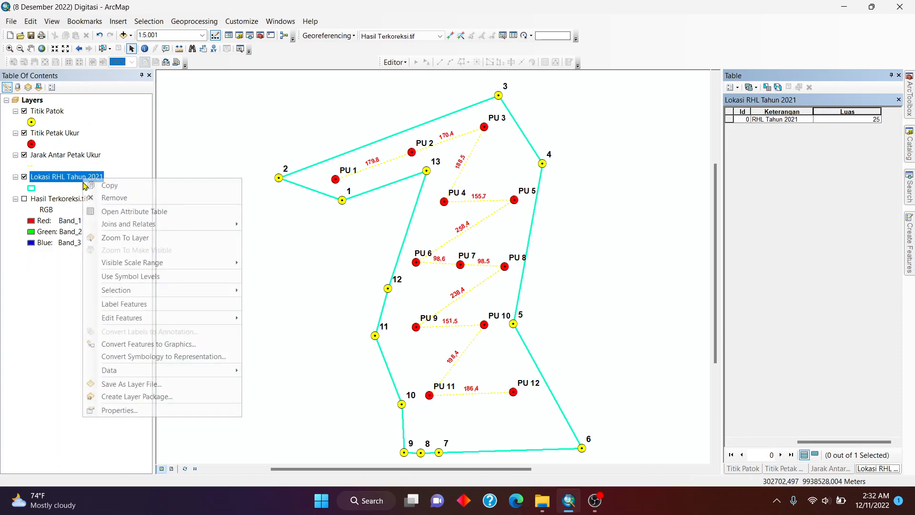
pyautogui.click(110, 411)
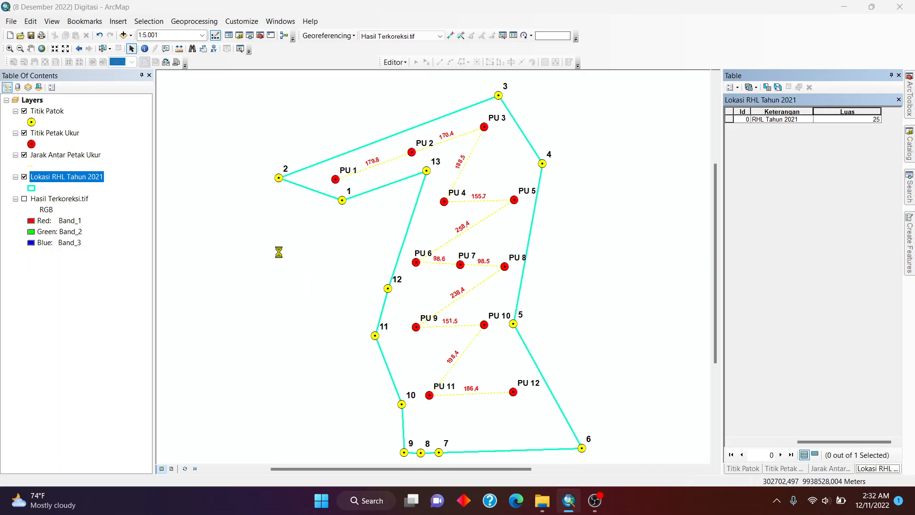
pyautogui.click(268, 142)
pyautogui.moveTo(453, 107); pyautogui.dragTo(227, 51)
pyautogui.click(156, 168)
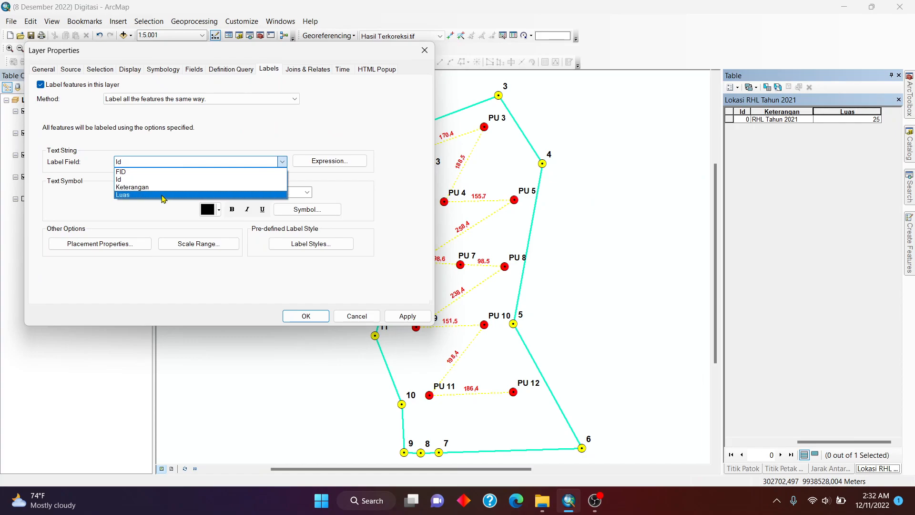
pyautogui.click(164, 200)
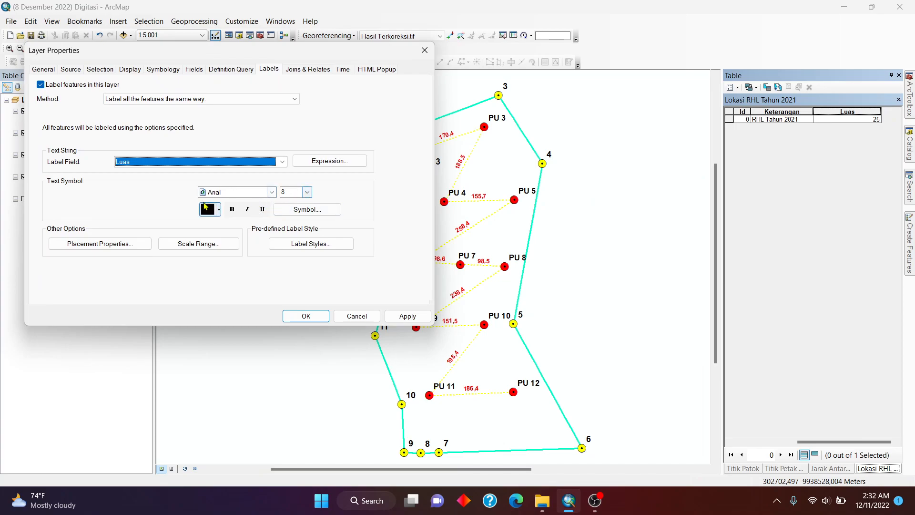
# - Format the Lokasi RHL Tahun 2021 label as Medium Apple green, bold, underlined text at size 15, and apply the layer properties
pyautogui.click(204, 208)
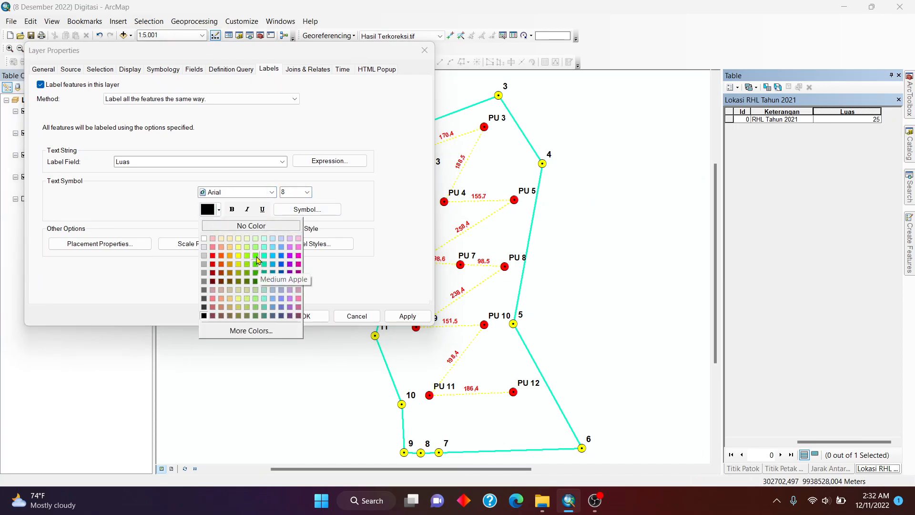
pyautogui.click(256, 262)
pyautogui.click(233, 211)
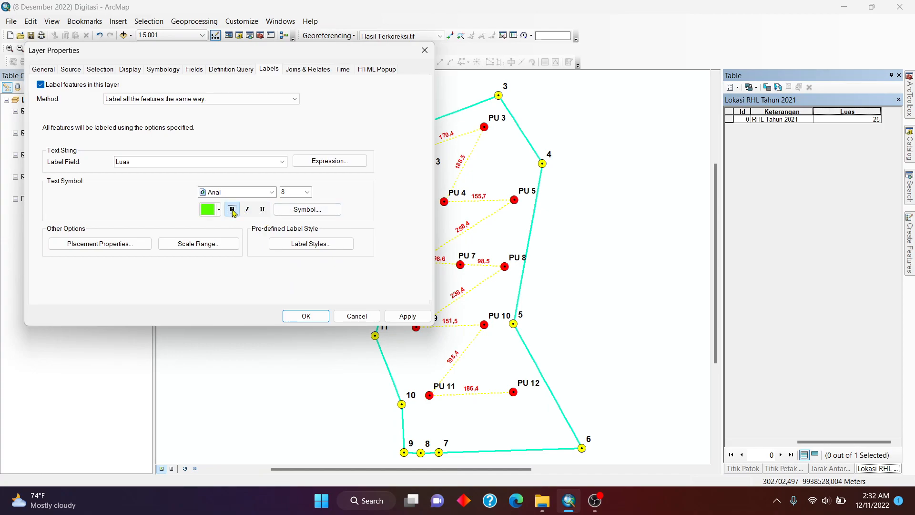
pyautogui.click(268, 213)
pyautogui.click(299, 192)
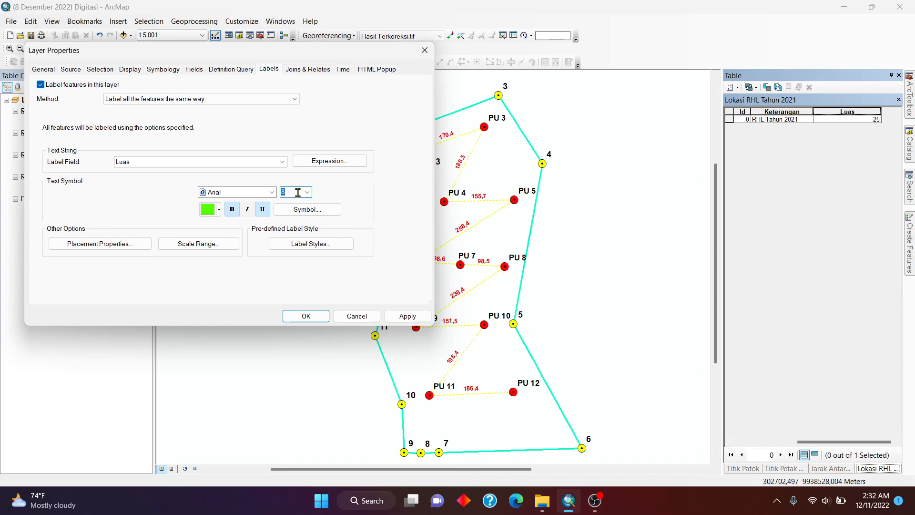
pyautogui.click(407, 316)
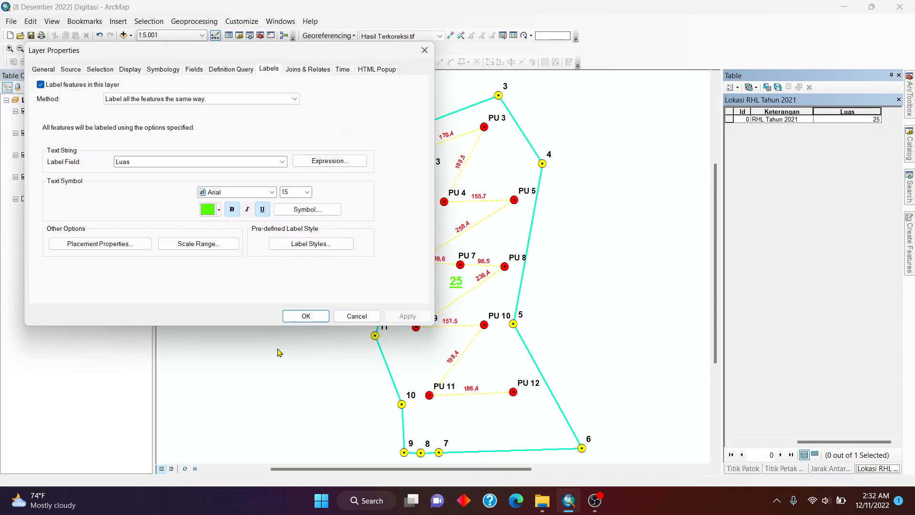
pyautogui.click(305, 316)
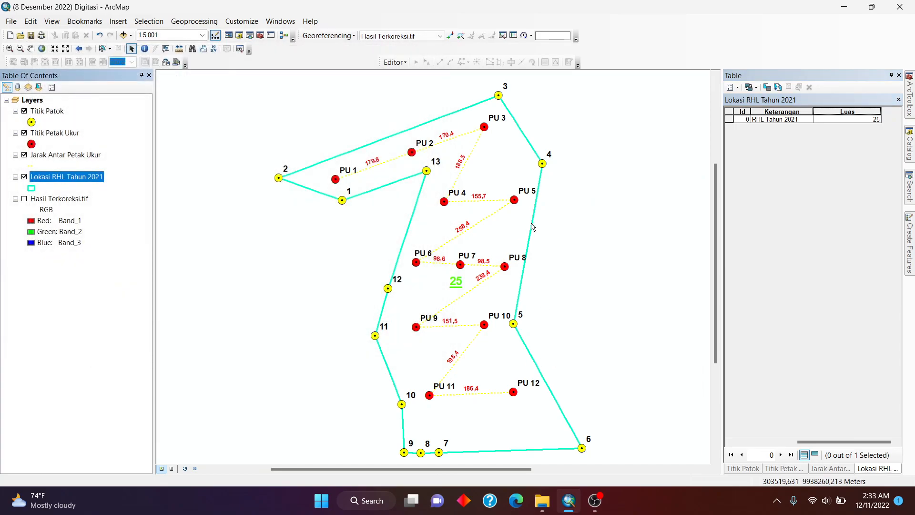
# - Make the Hasil Terkoreksi.tif image layer visible and check the map labels against it
pyautogui.moveTo(496, 234); pyautogui.dragTo(520, 224)
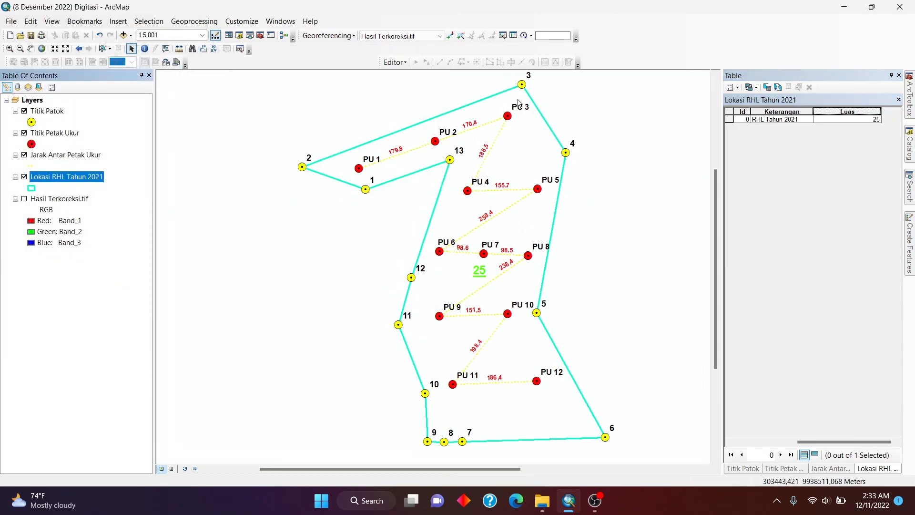
pyautogui.moveTo(510, 173); pyautogui.dragTo(503, 187)
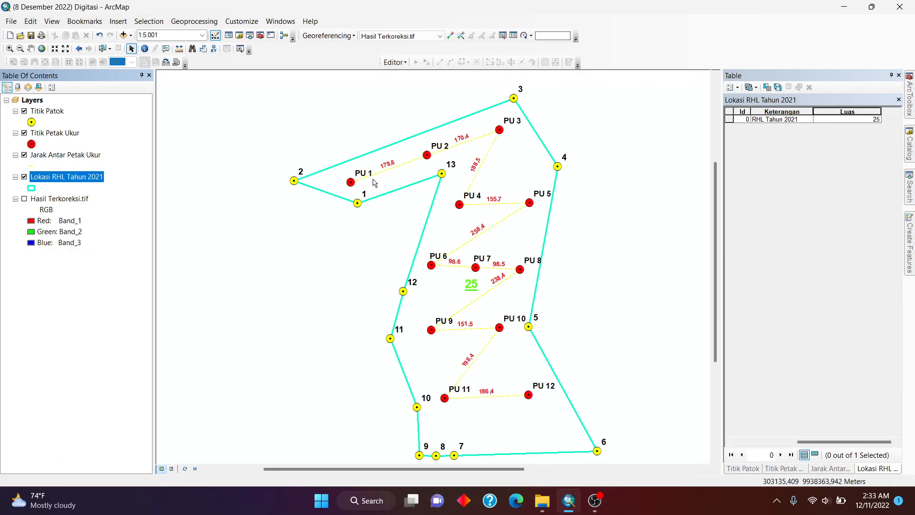
pyautogui.click(25, 199)
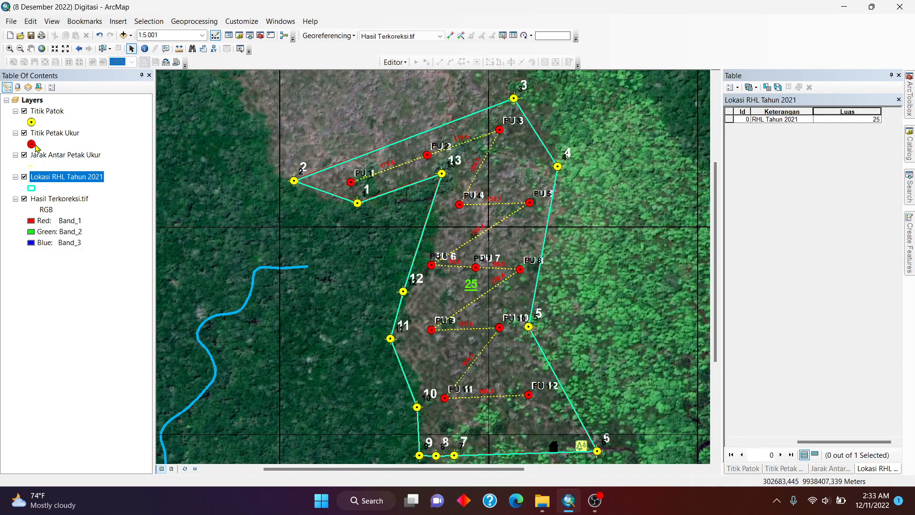
pyautogui.moveTo(528, 287); pyautogui.dragTo(504, 322)
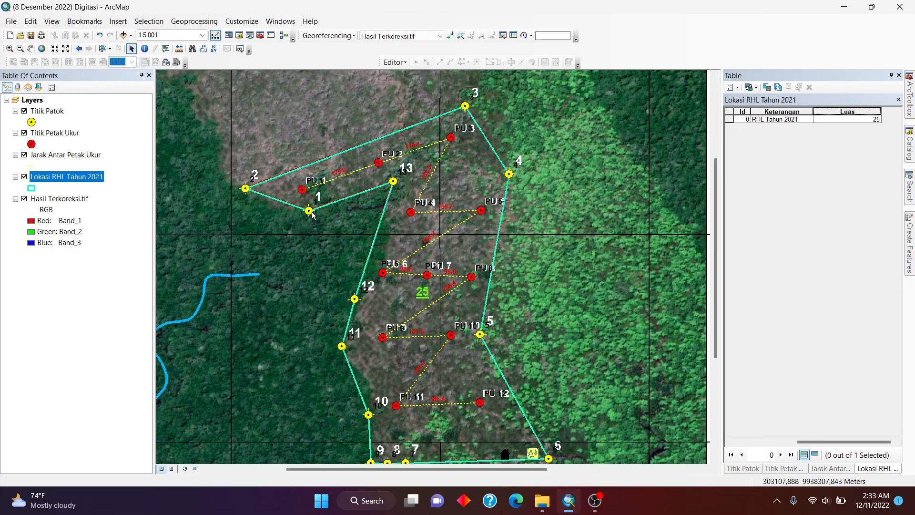
pyautogui.moveTo(375, 288); pyautogui.dragTo(412, 199)
pyautogui.moveTo(441, 112); pyautogui.dragTo(427, 156)
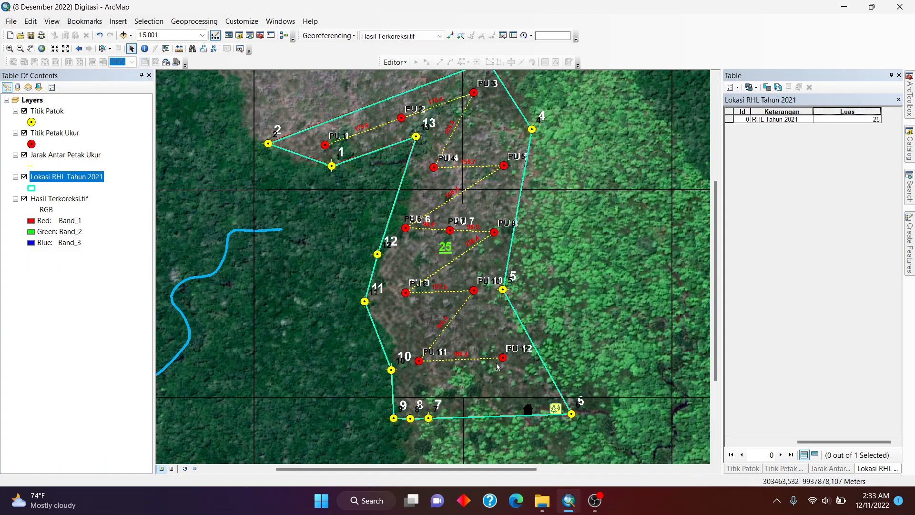
pyautogui.moveTo(485, 163); pyautogui.dragTo(485, 210)
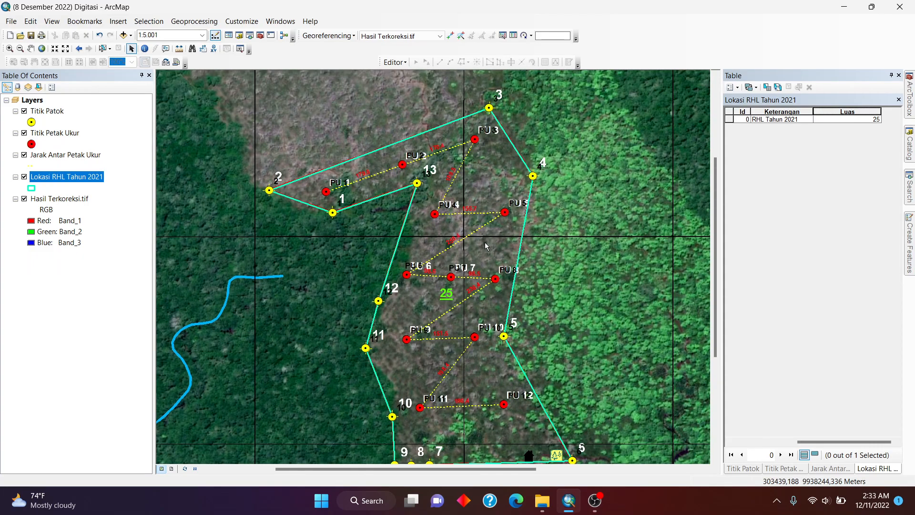
pyautogui.moveTo(483, 241); pyautogui.dragTo(485, 222)
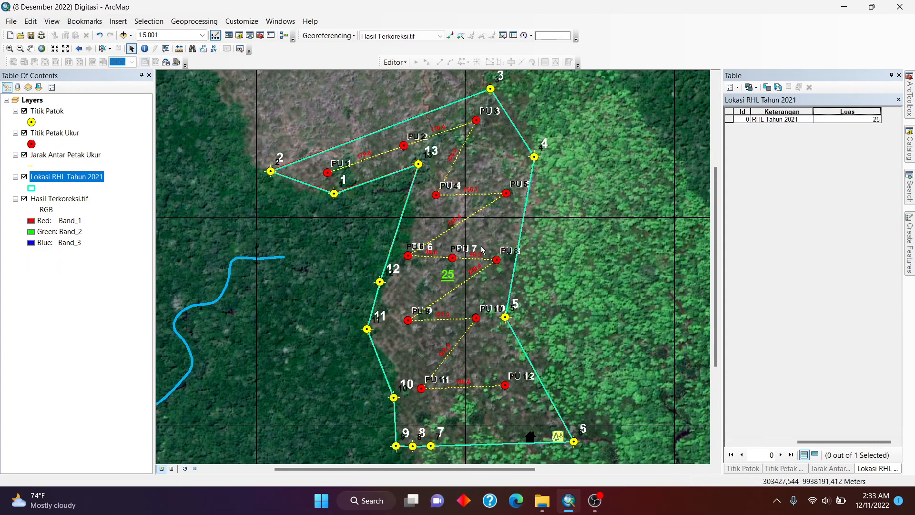